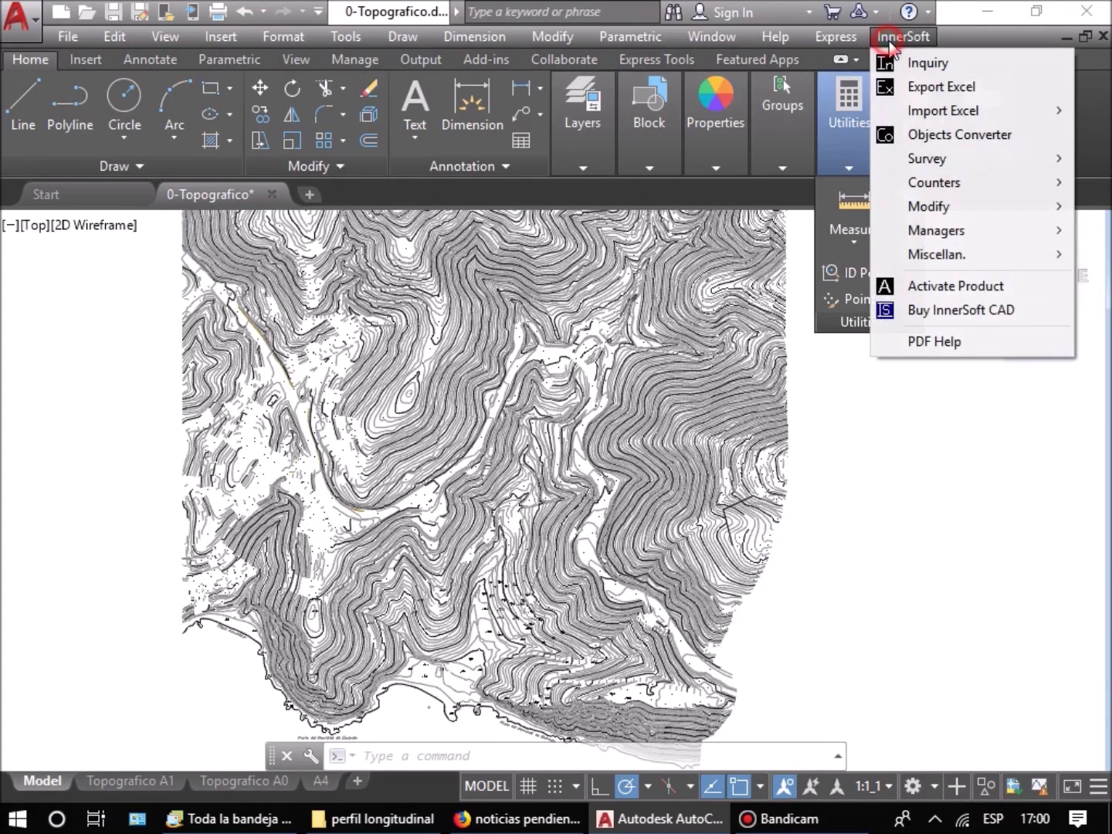
Step: Open InnerSoft's Longitudinal Profile tool over the topographic contour drawing
mouse_move(927, 159)
left_click(837, 160)
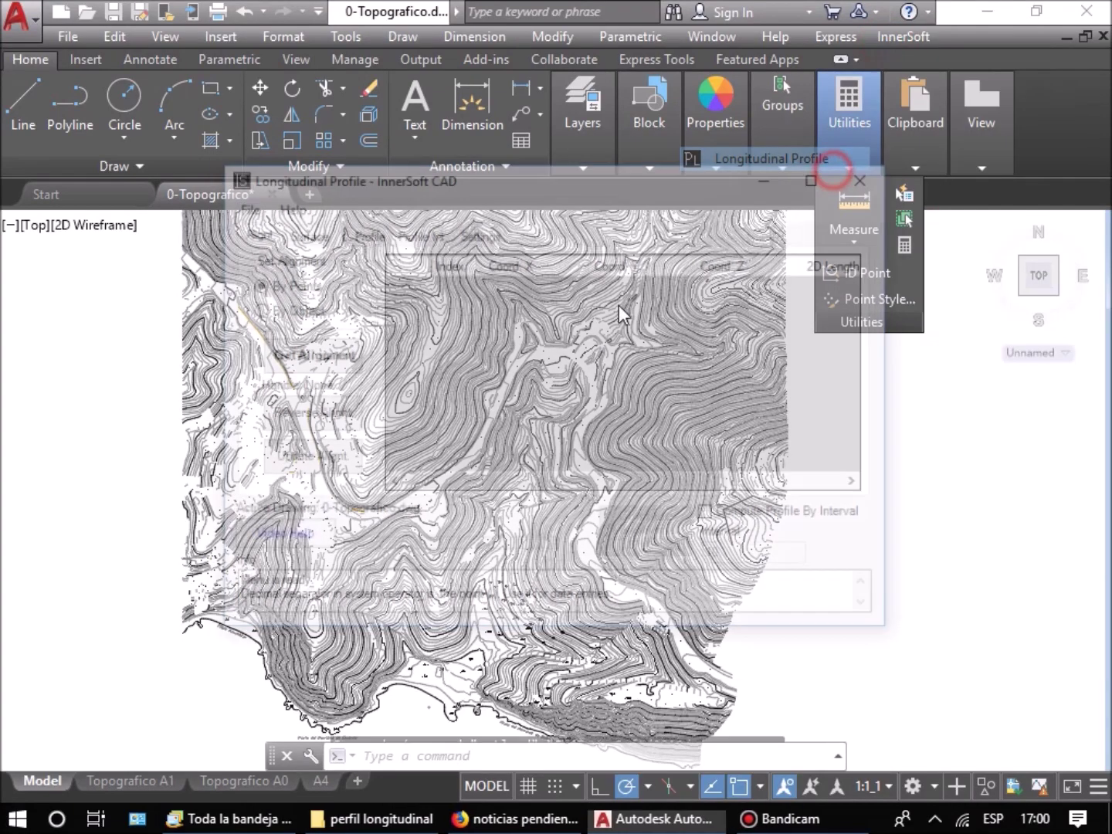
left_click(124, 335)
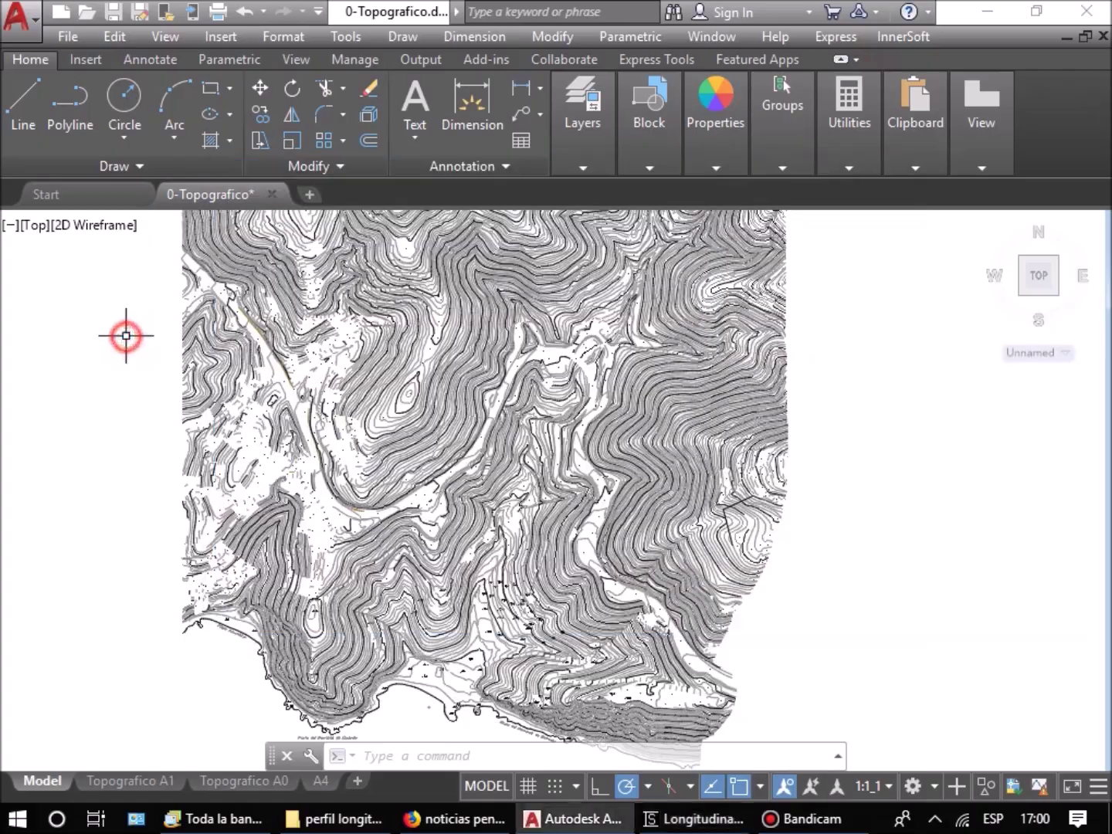
Step: Free-orbit the contour map into a tilted 3-D perspective
left_click(164, 37)
mouse_move(389, 247)
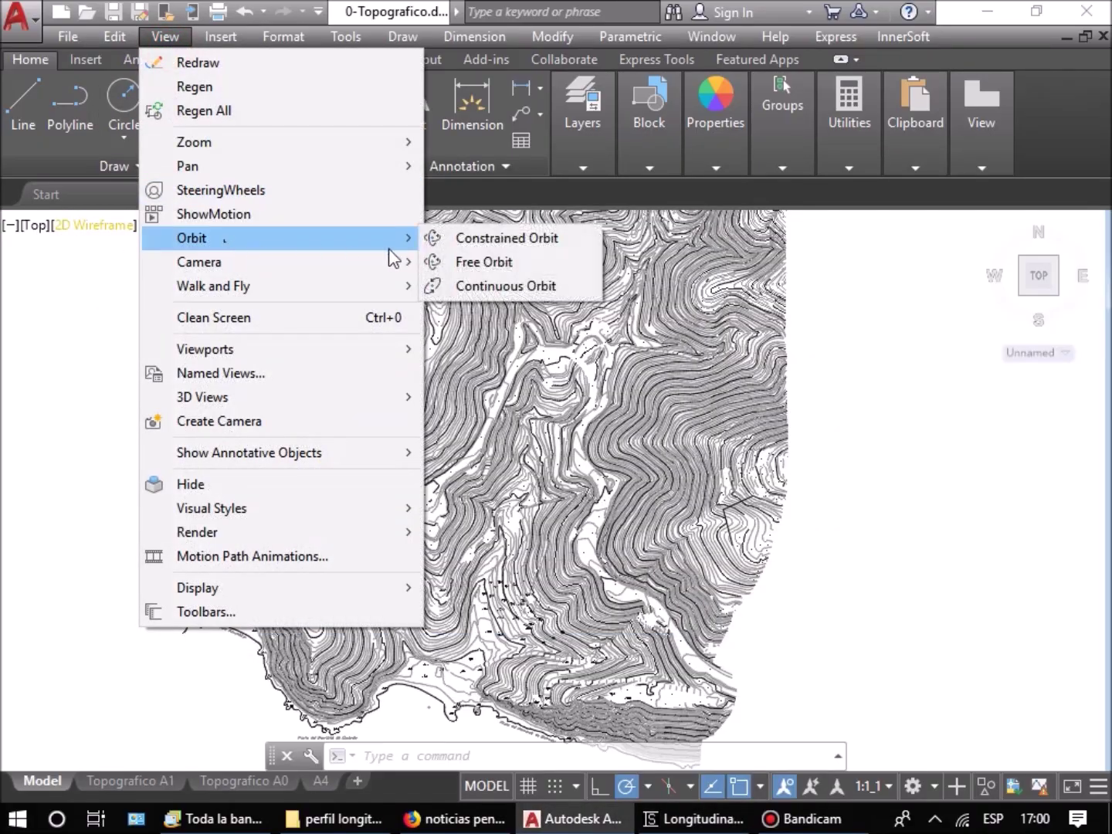
left_click(483, 263)
scroll(501, 546, "up", 6)
left_click(500, 545)
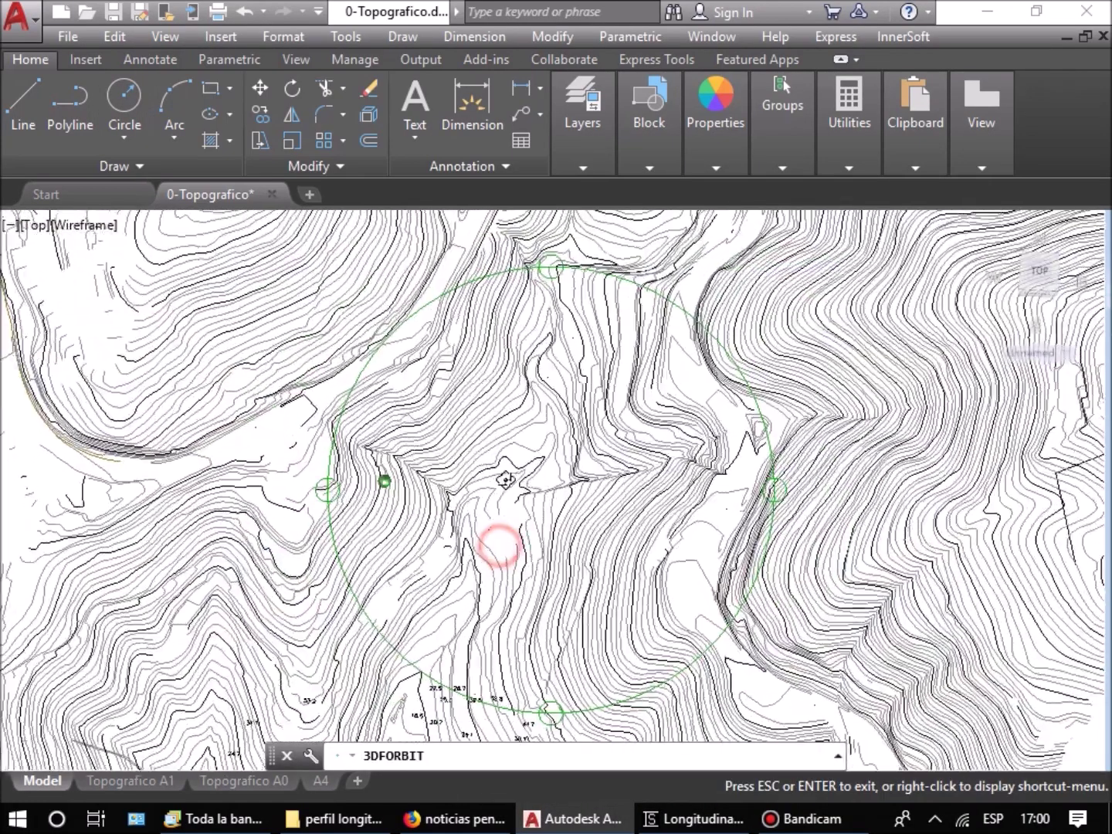
left_click_drag(506, 478, 449, 418)
left_click_drag(548, 544, 564, 483)
Step: Exit the orbit and bring the Longitudinal Profile dialog back
right_click(579, 444)
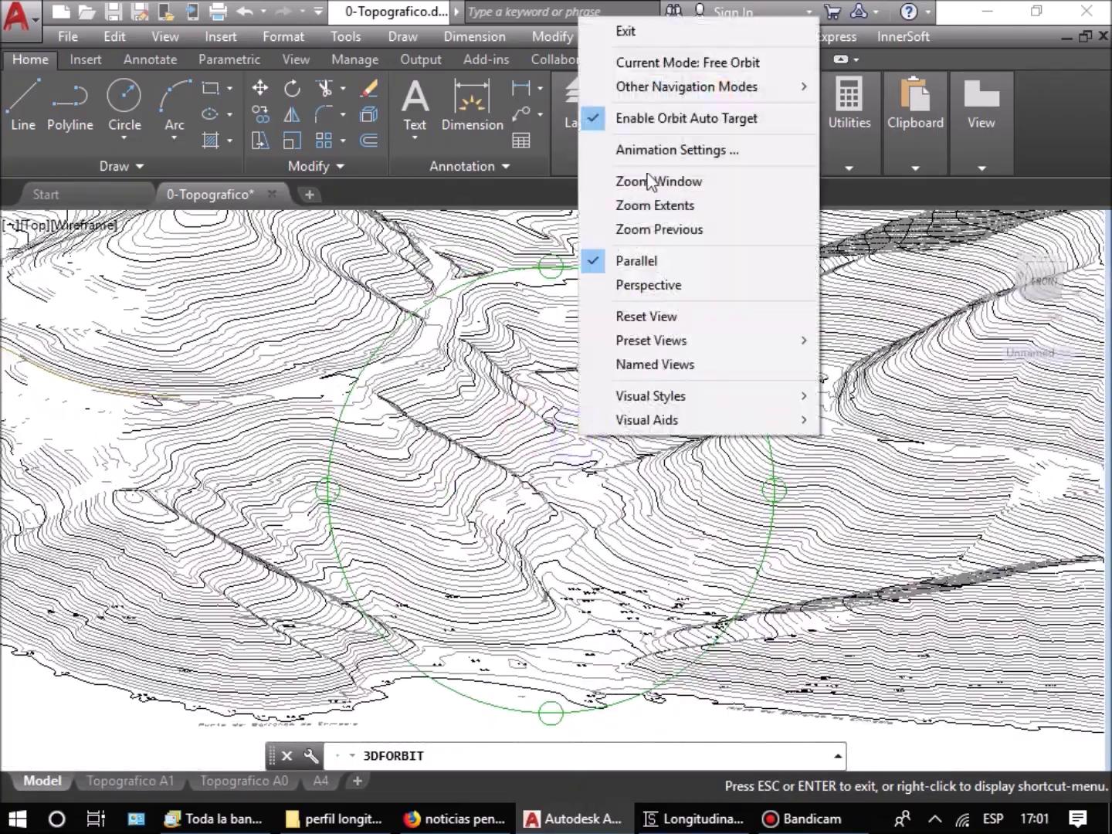
left_click(629, 31)
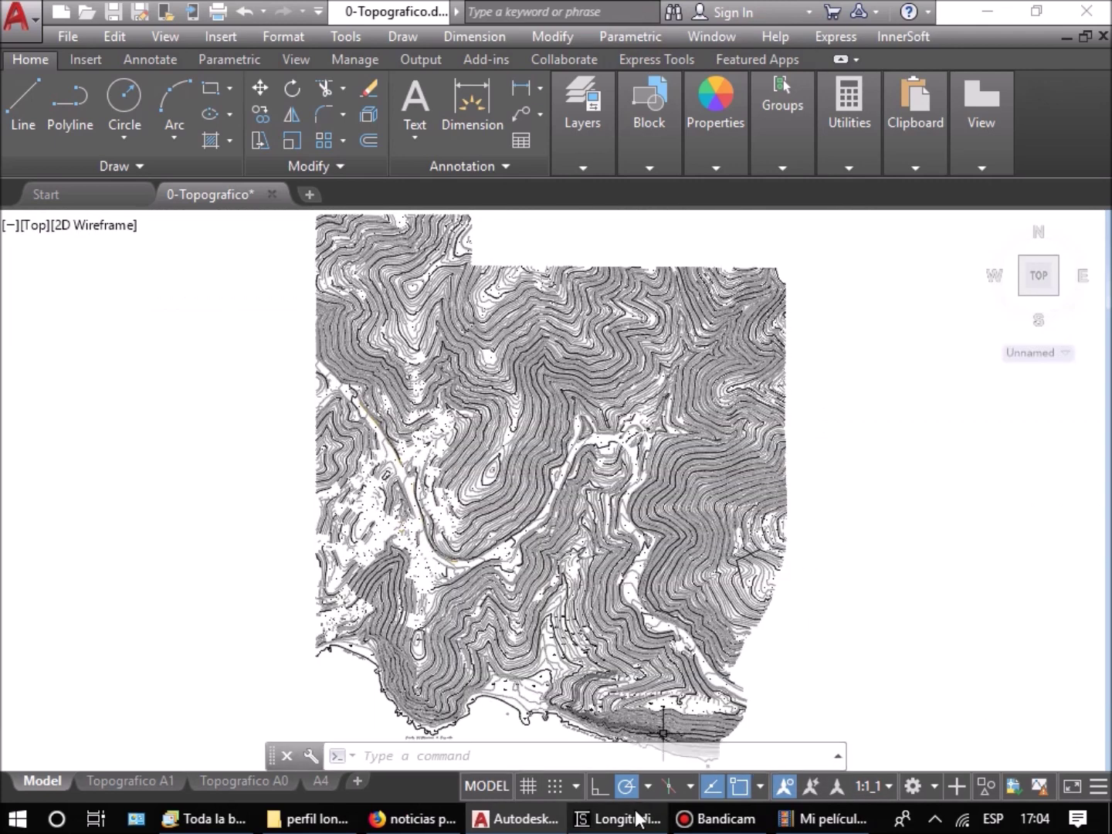
left_click(617, 818)
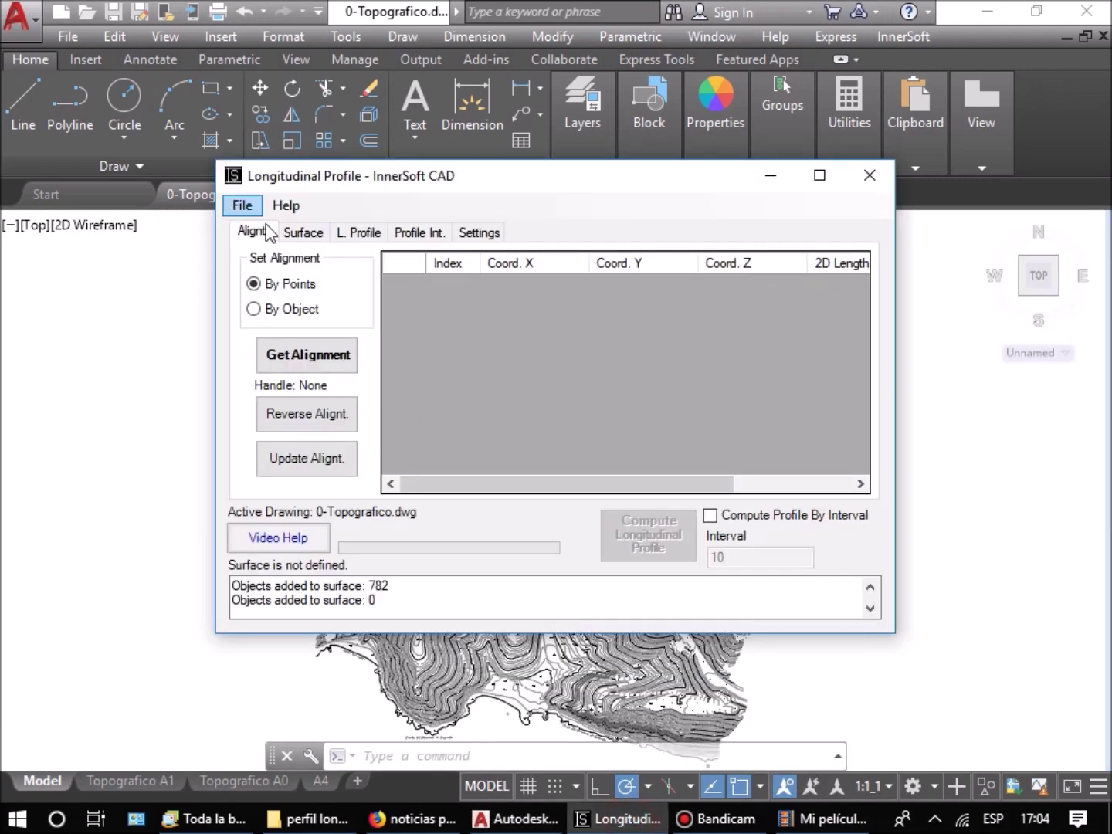
Step: Add the upper contour polylines to the profile surface with a window selection
left_click(292, 232)
left_click(324, 377)
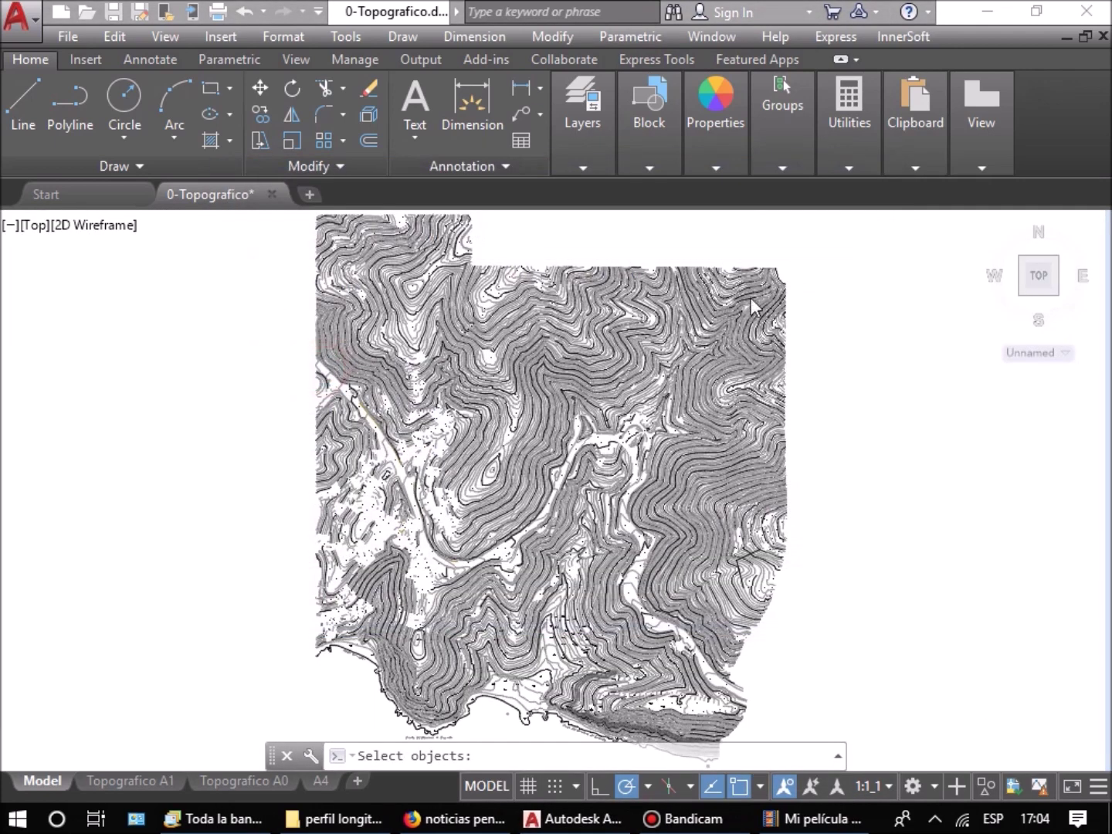
left_click(818, 256)
left_click(550, 377)
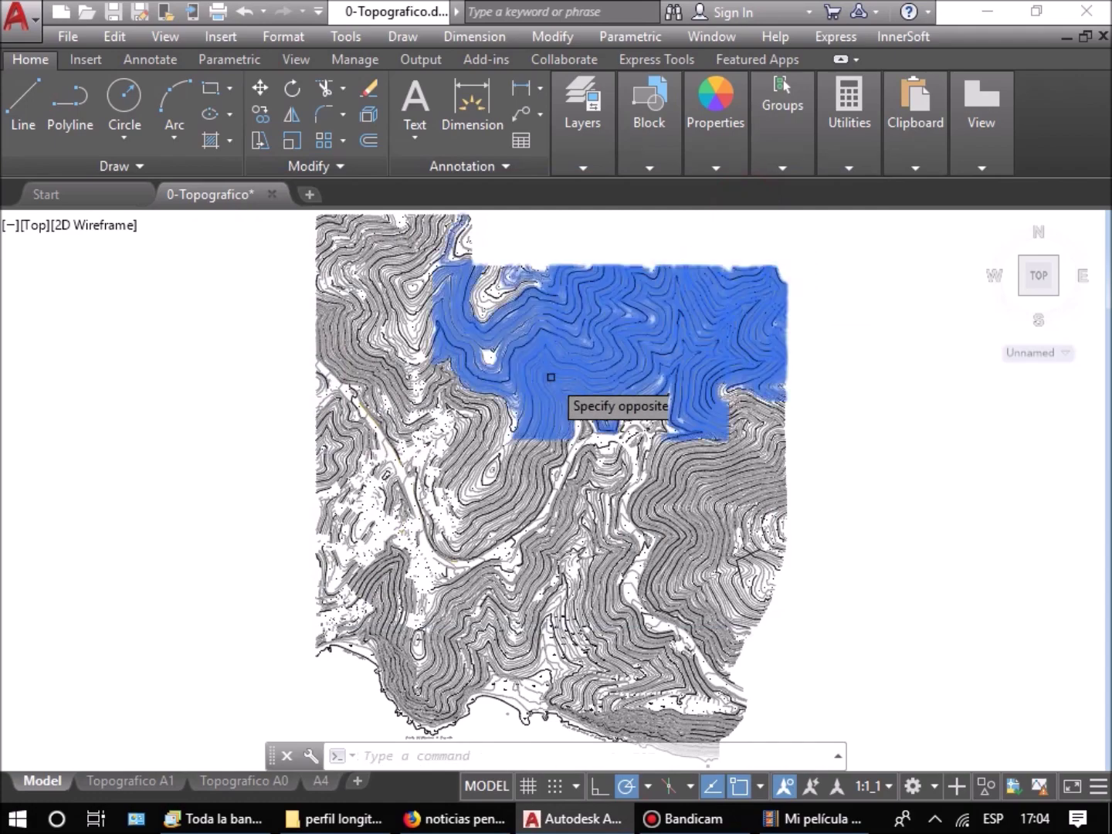
left_click(550, 377)
key("Return")
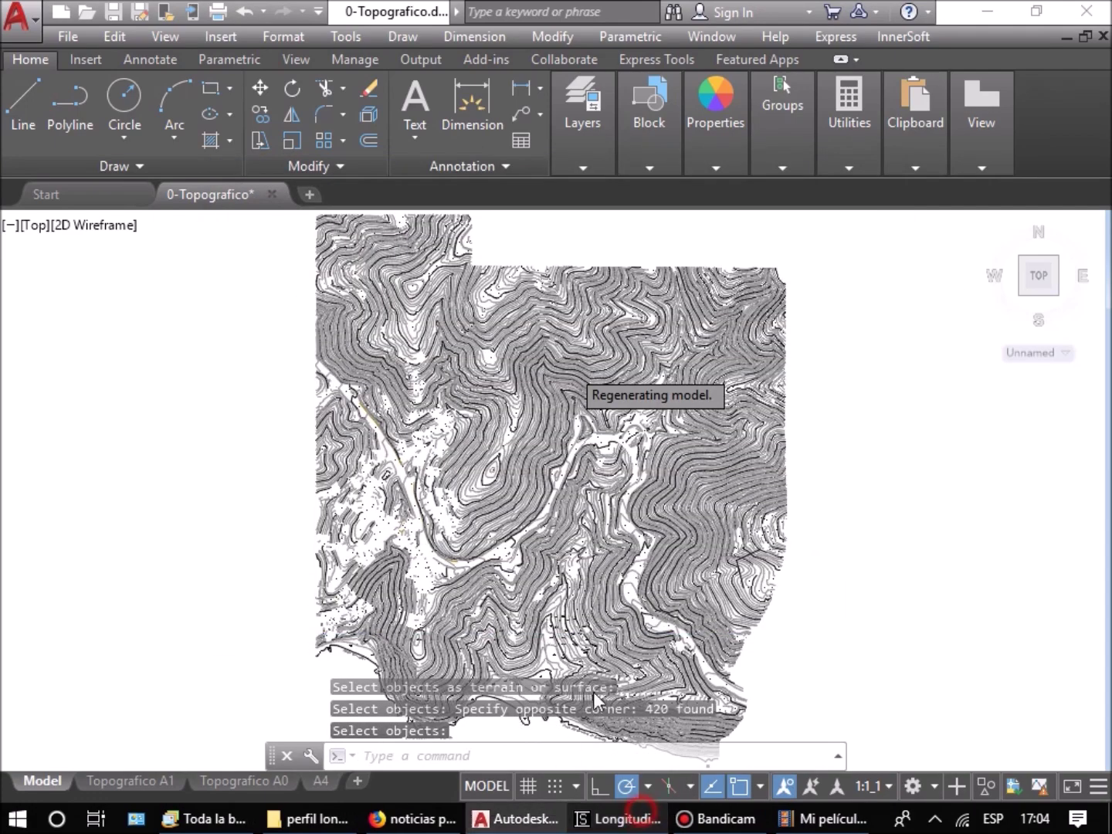
left_click(591, 816)
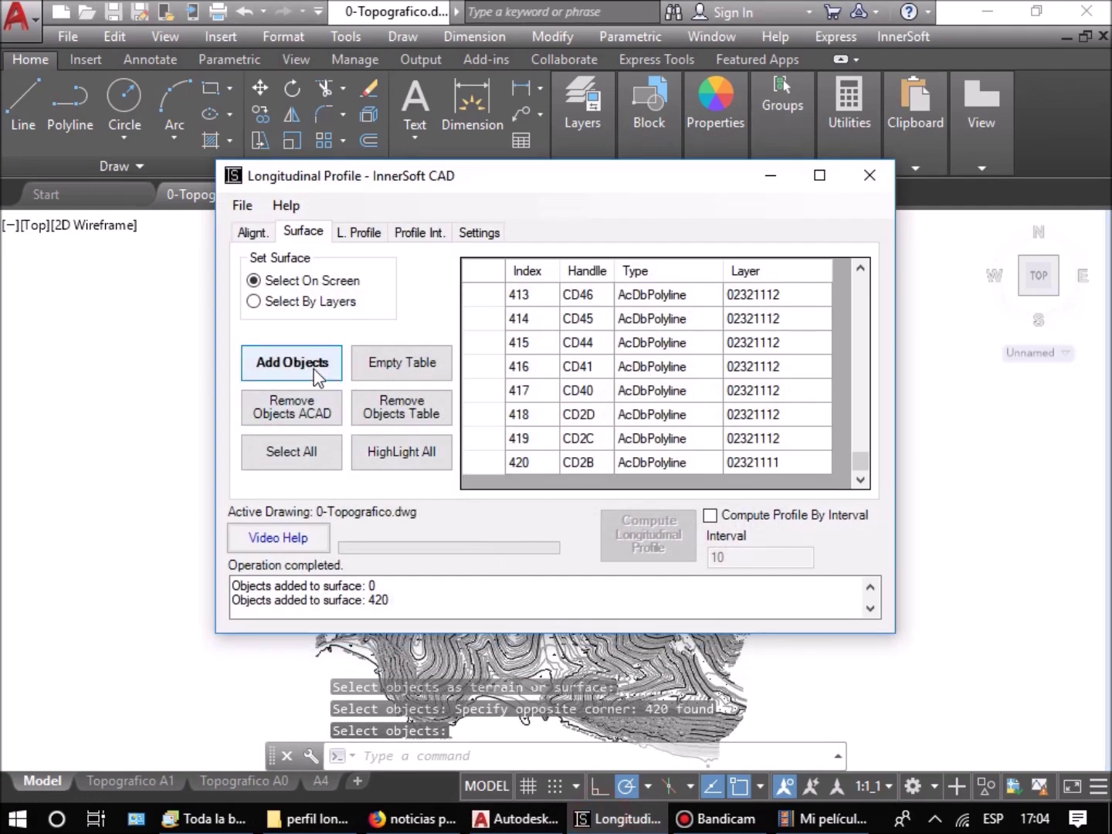
Step: Window-add more contours, then delete rows 610–617 from the surface list
left_click(313, 376)
left_click(518, 237)
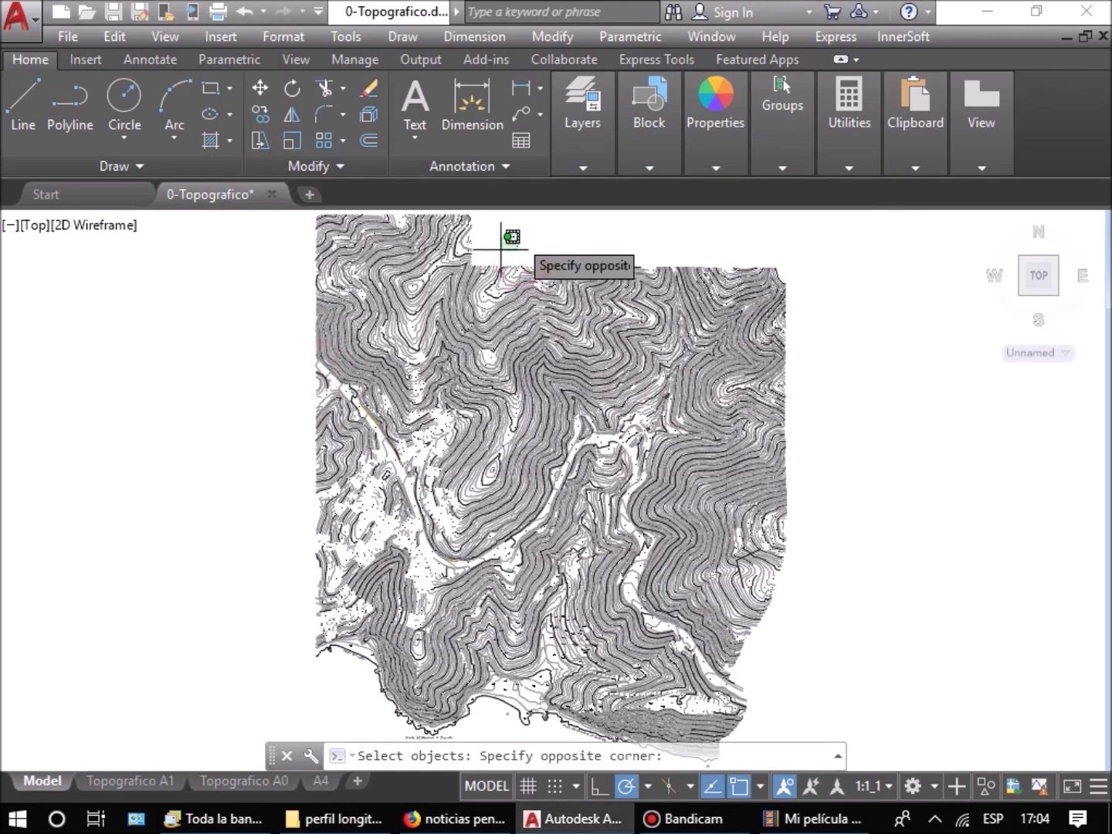
left_click(288, 351)
key("Return")
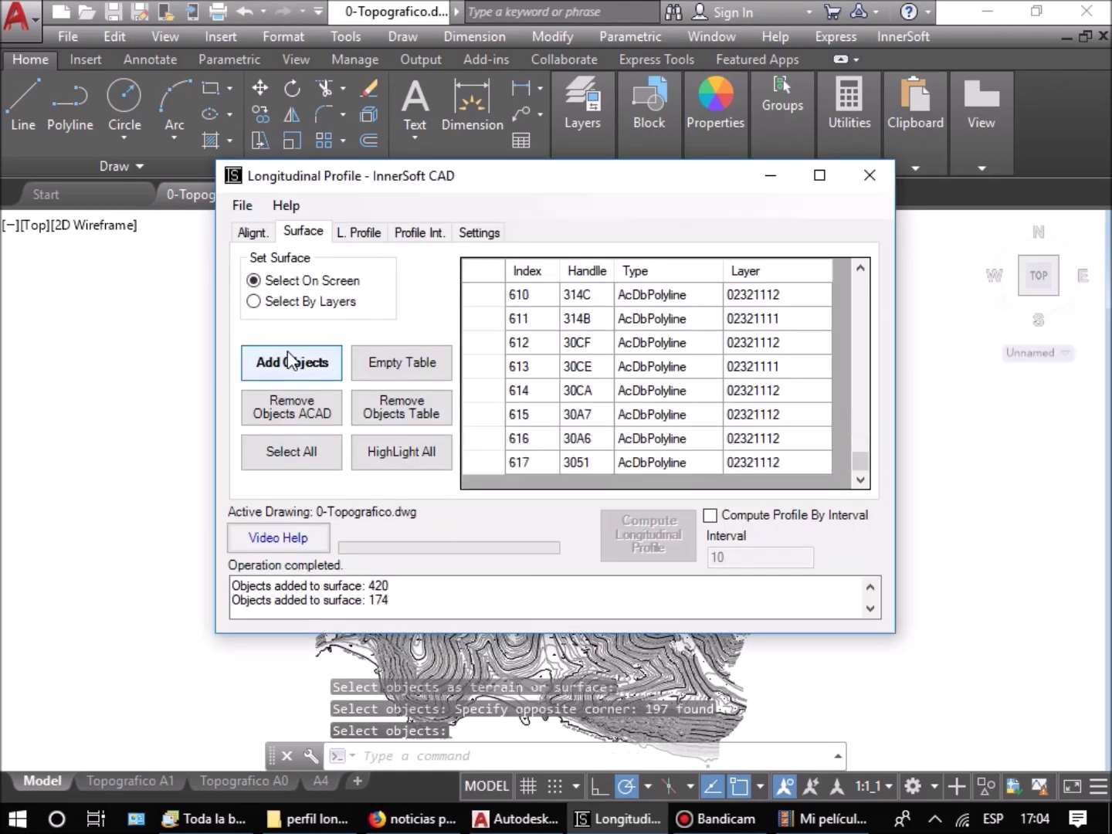
left_click_drag(486, 305, 495, 459)
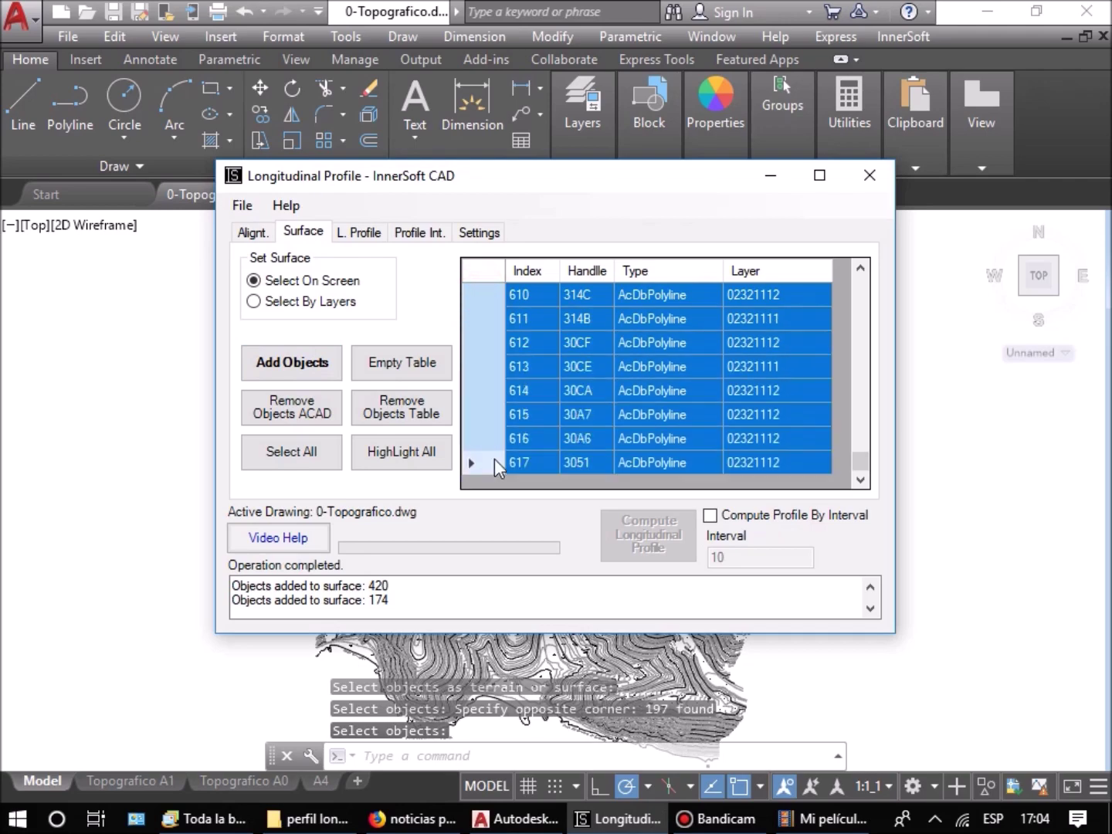
left_click(395, 409)
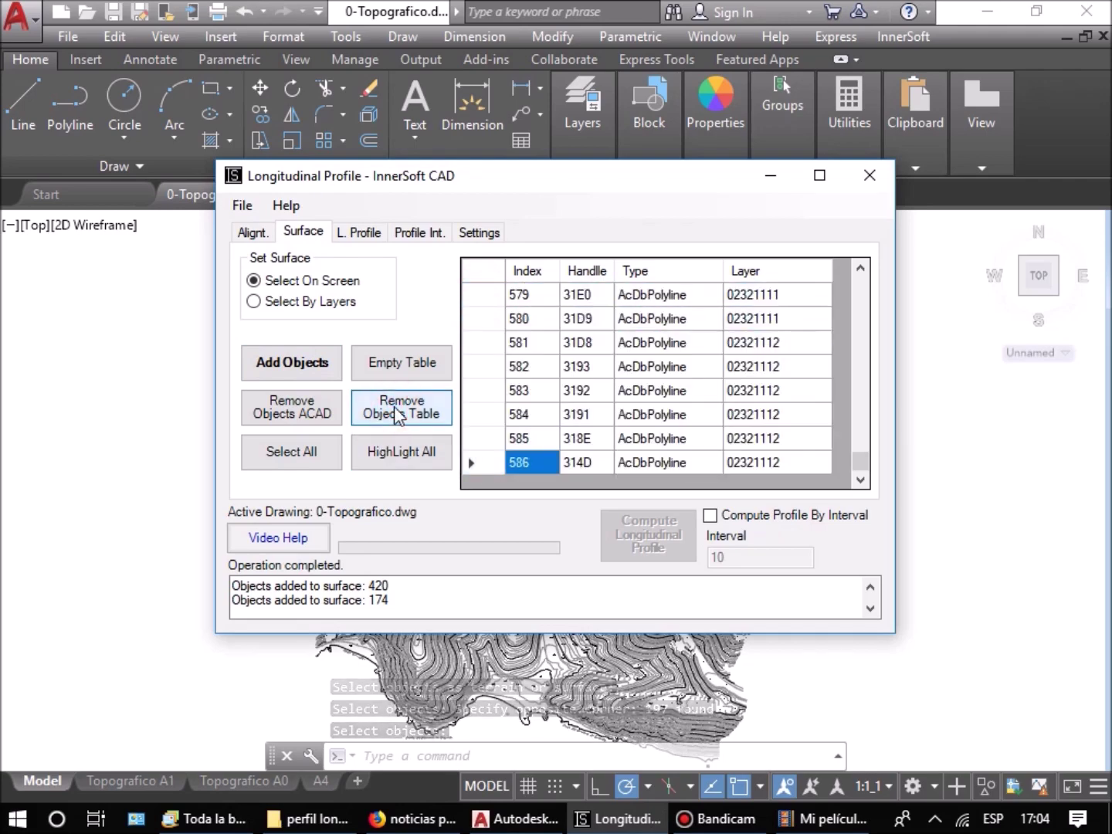
Step: Remove 154 contours from the surface by windowing them in the drawing
left_click(316, 406)
left_click(815, 263)
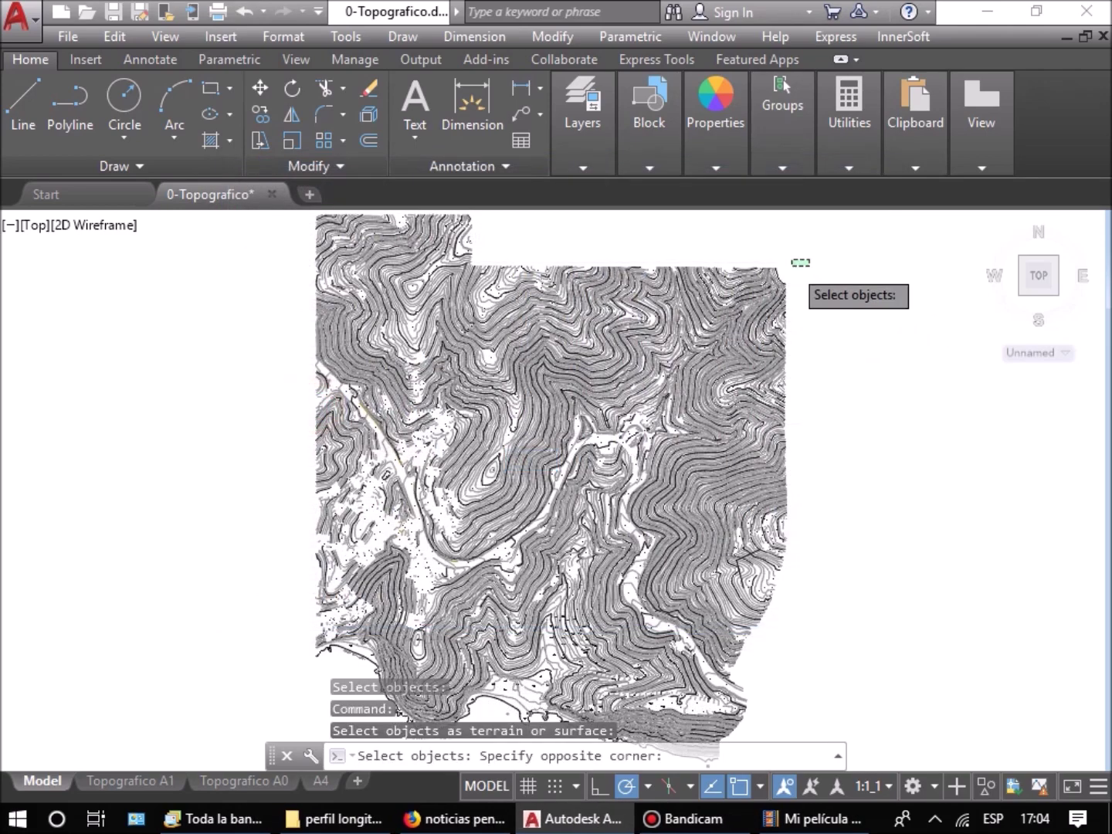
left_click(714, 313)
key("Return")
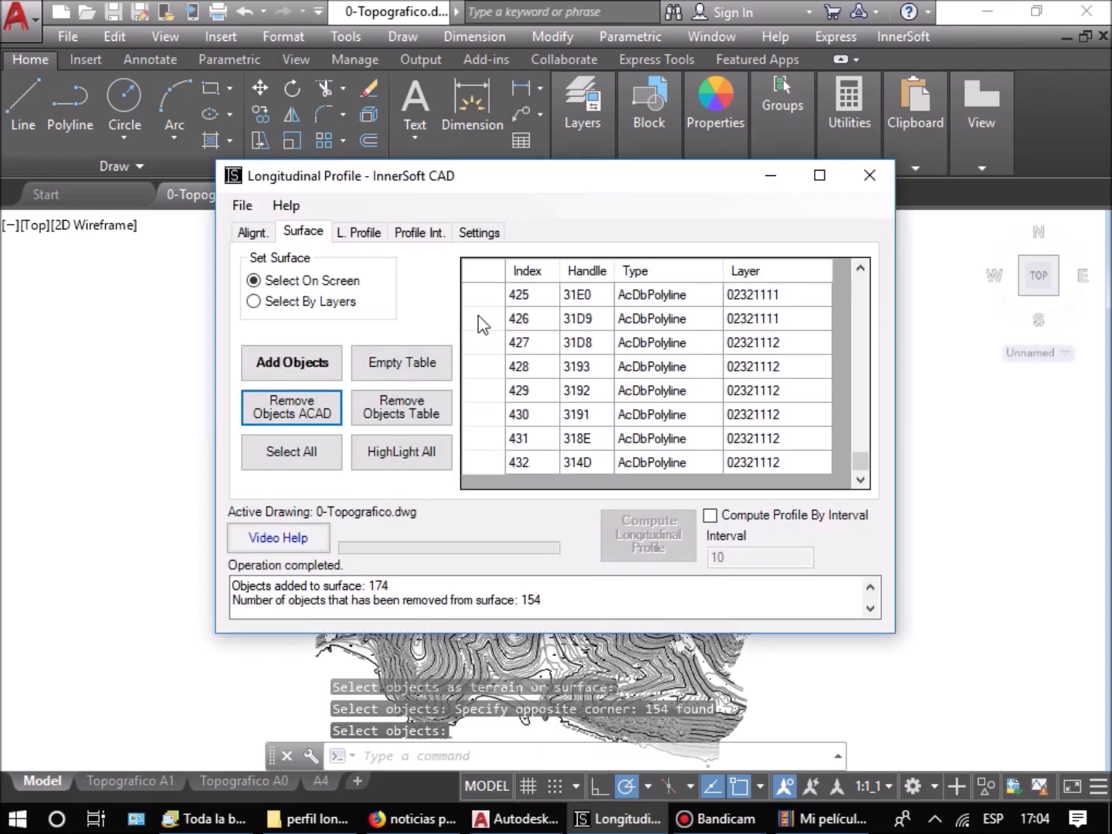
left_click_drag(859, 465, 858, 282)
Step: Highlight all surface contours and pan the drawing to check them
left_click_drag(490, 295, 489, 479)
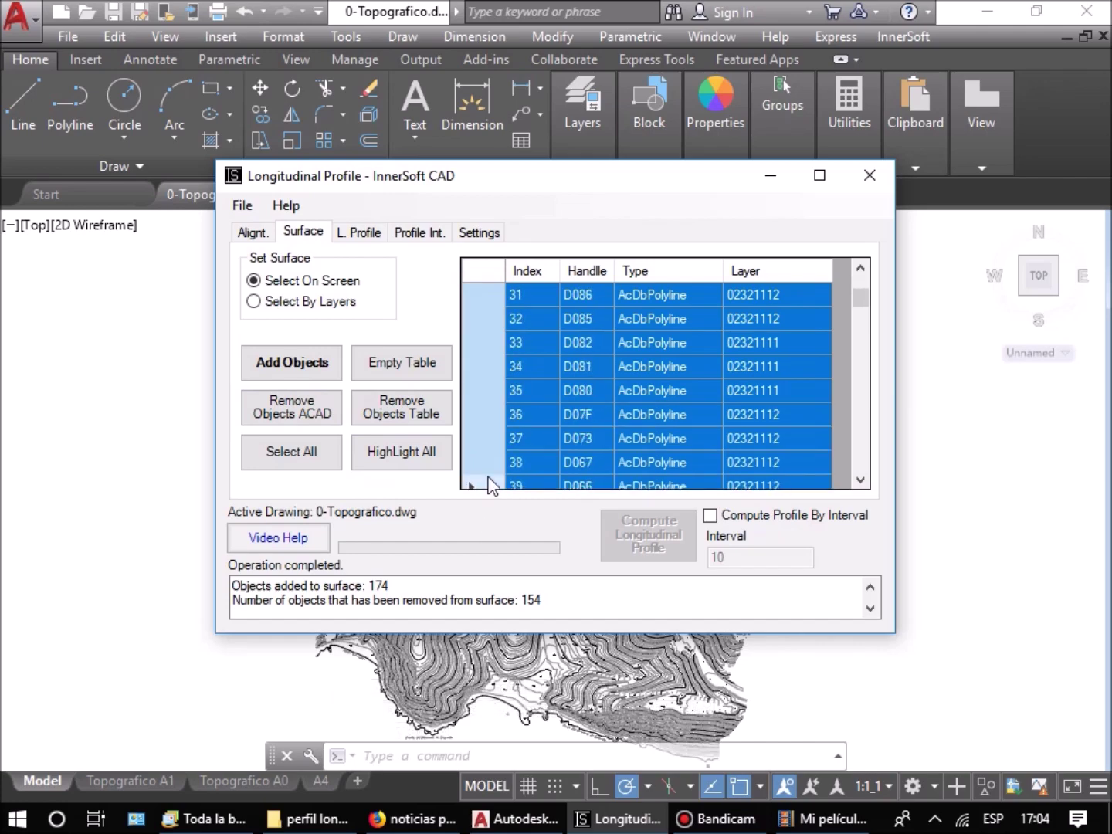
left_click(376, 456)
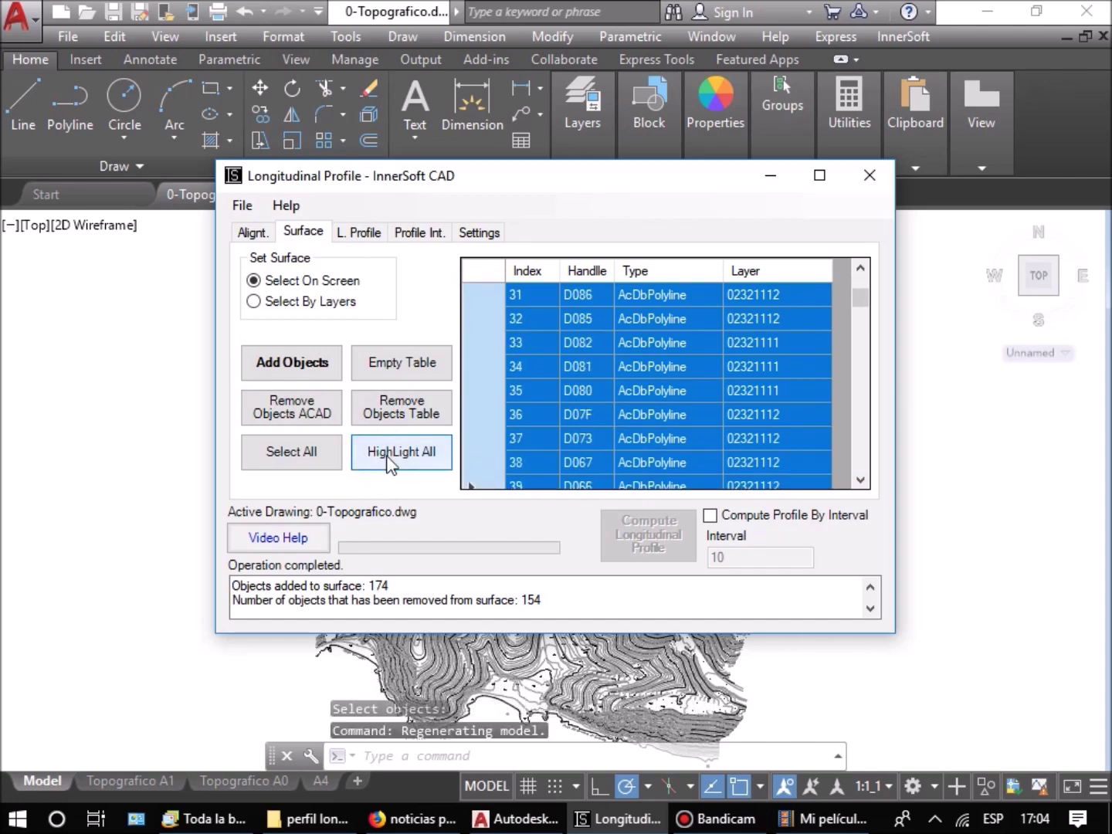
left_click(945, 475)
scroll(475, 304, "up", 10)
middle_click_drag(509, 292, 528, 446)
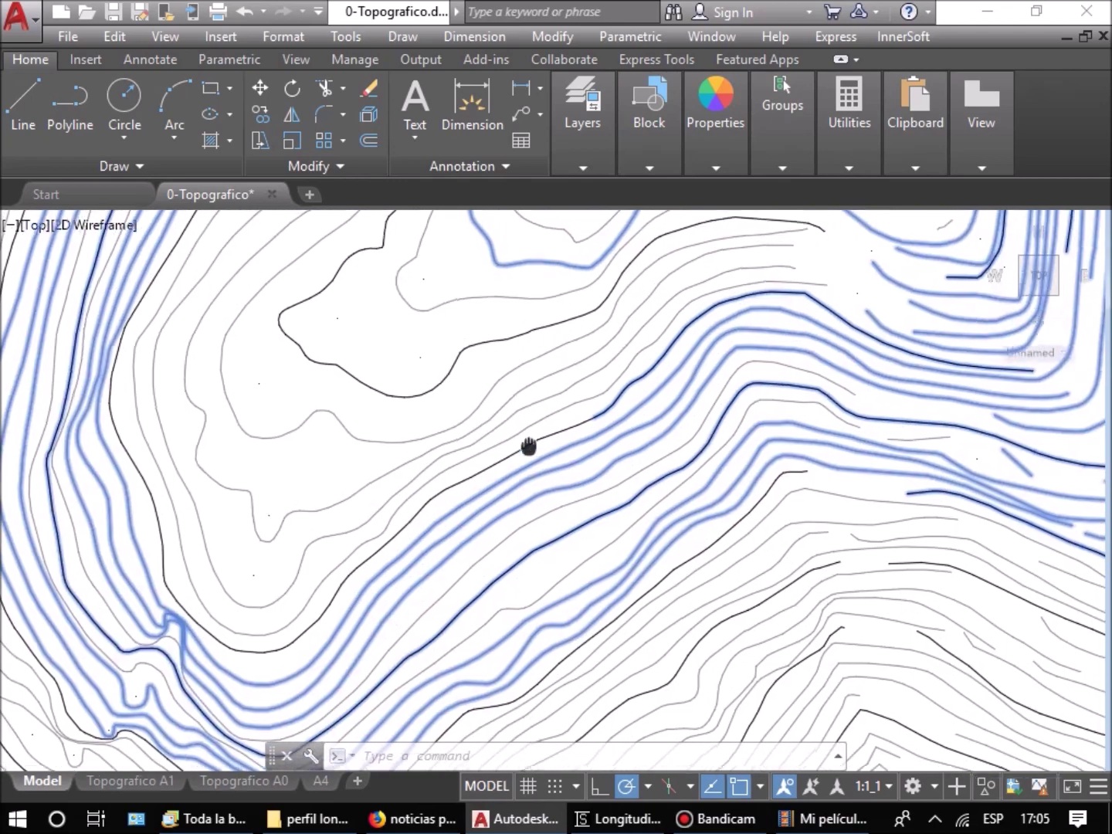
scroll(514, 397, "down", 5)
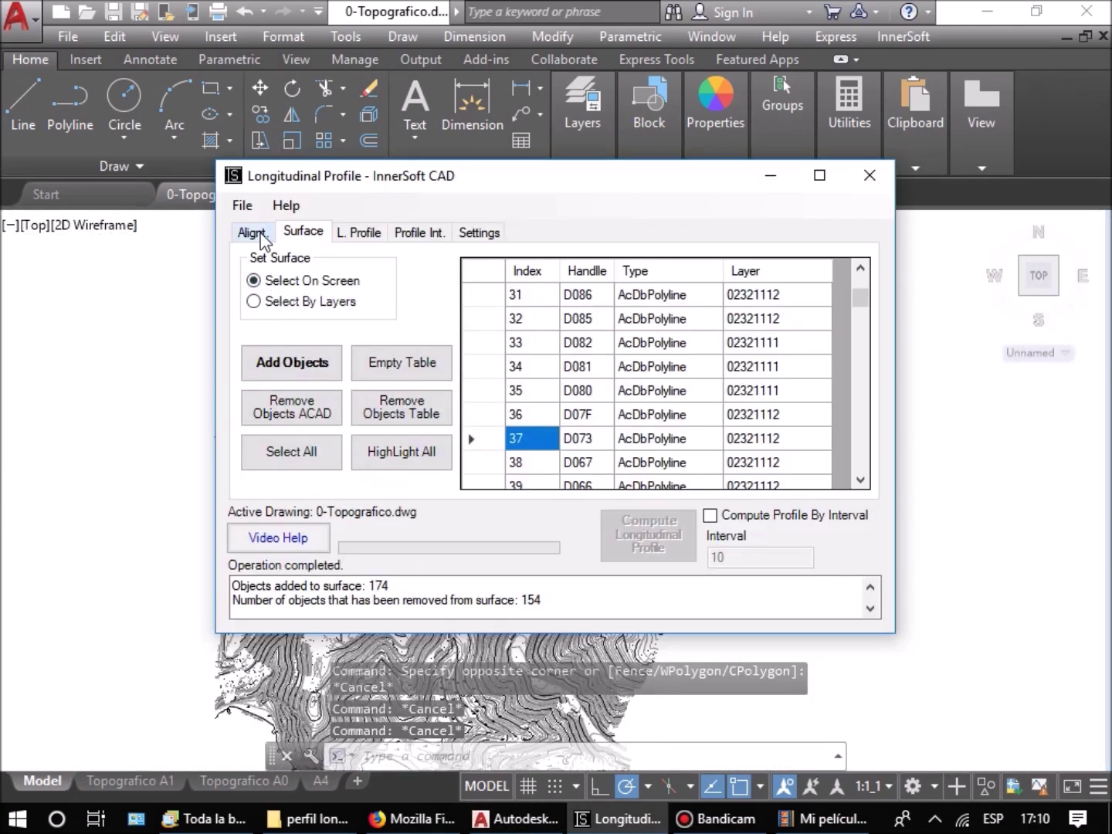
left_click(260, 236)
Step: Try defining the alignment by picking three points on the map
left_click(293, 364)
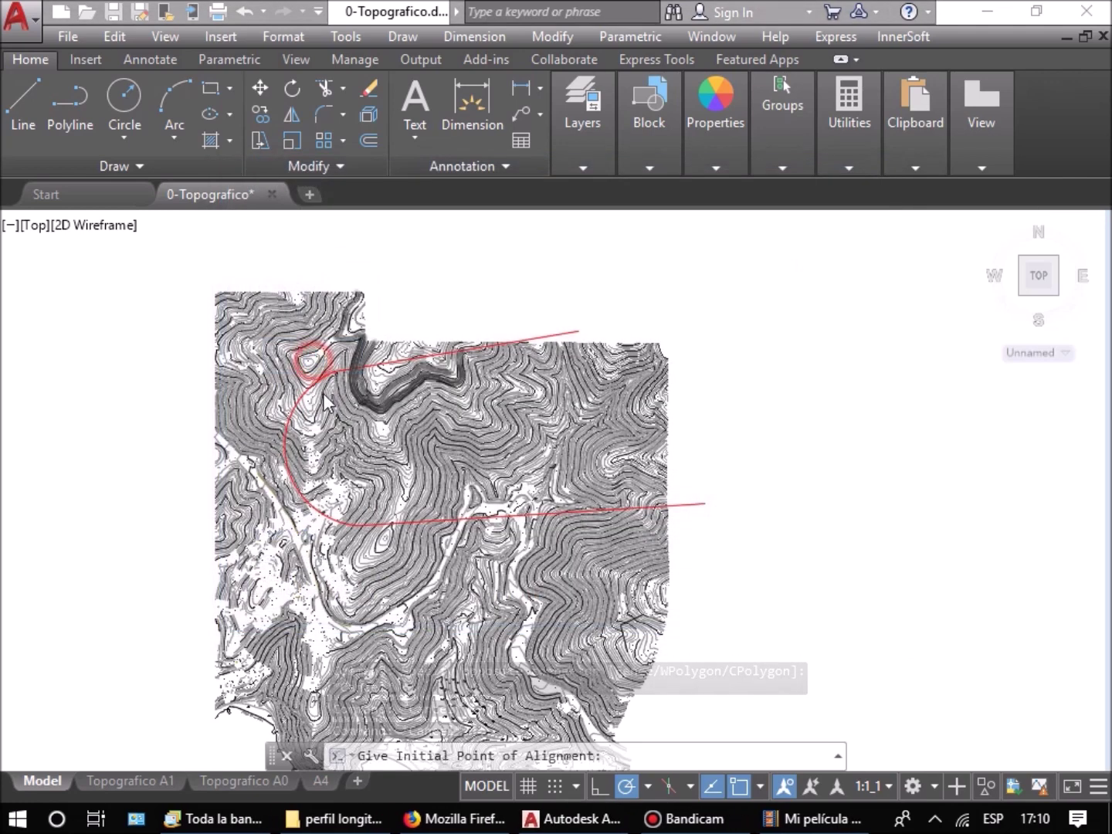
left_click(298, 353)
left_click(371, 428)
left_click(503, 483)
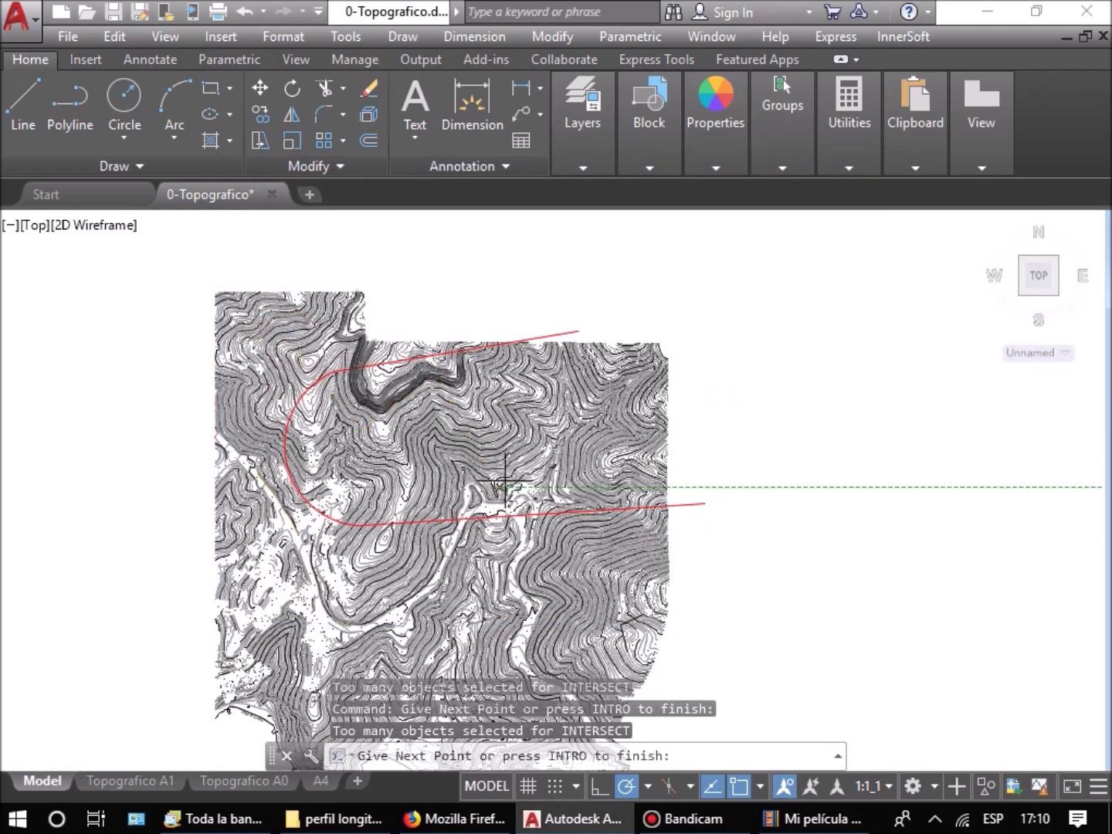
key("Return")
left_click_drag(558, 489, 521, 497)
Step: Set the alignment By Object using the red road polyline
left_click(281, 308)
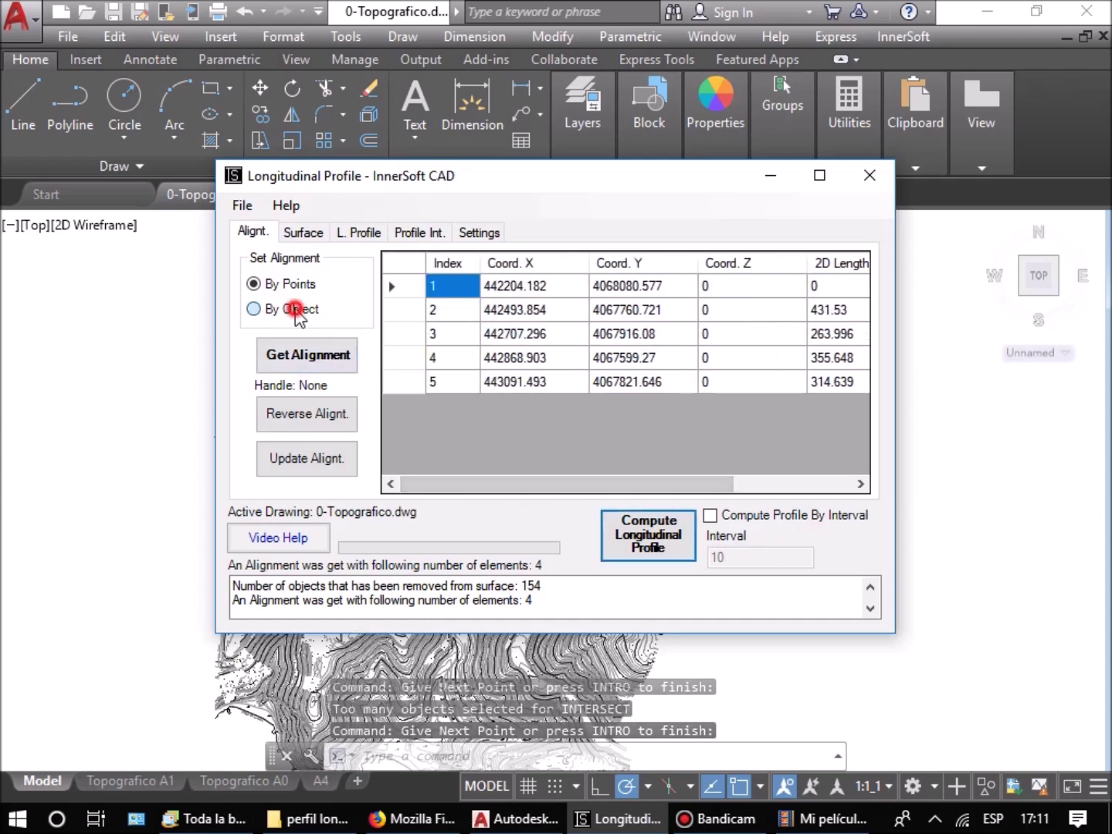
left_click(308, 357)
scroll(556, 324, "up", 5)
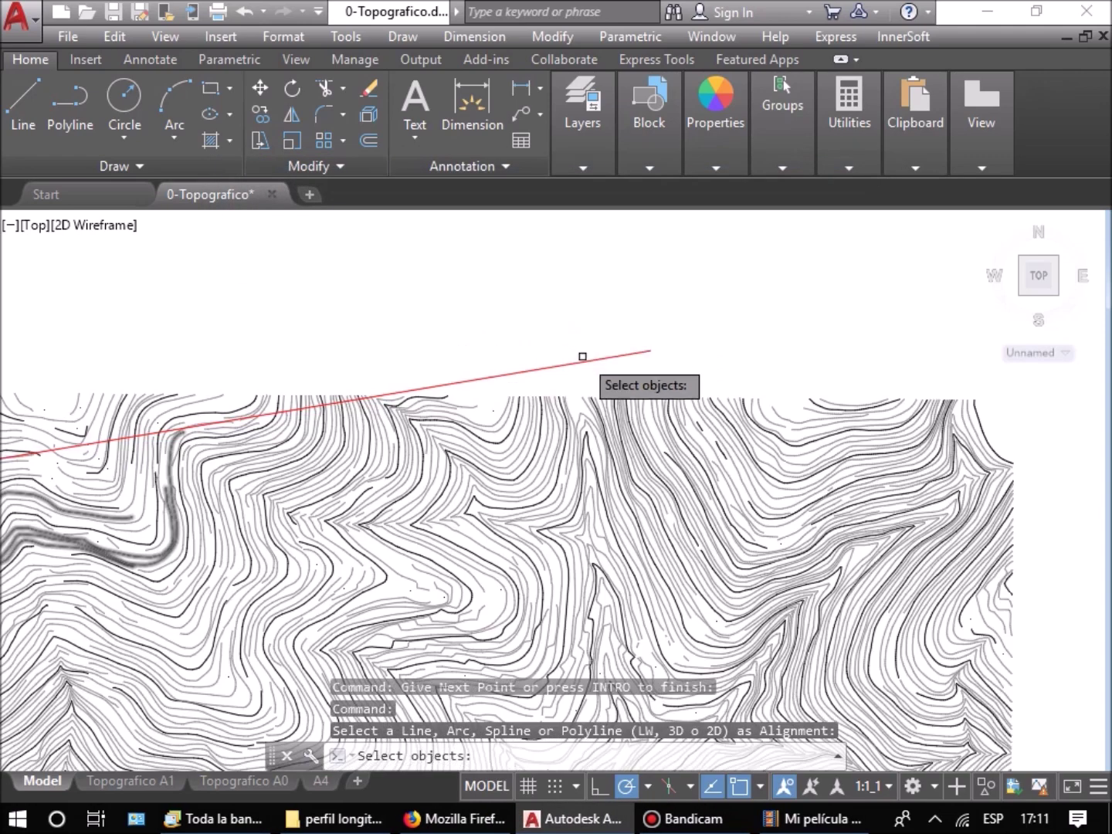
left_click(584, 358)
scroll(509, 323, "down", 5)
key("Return")
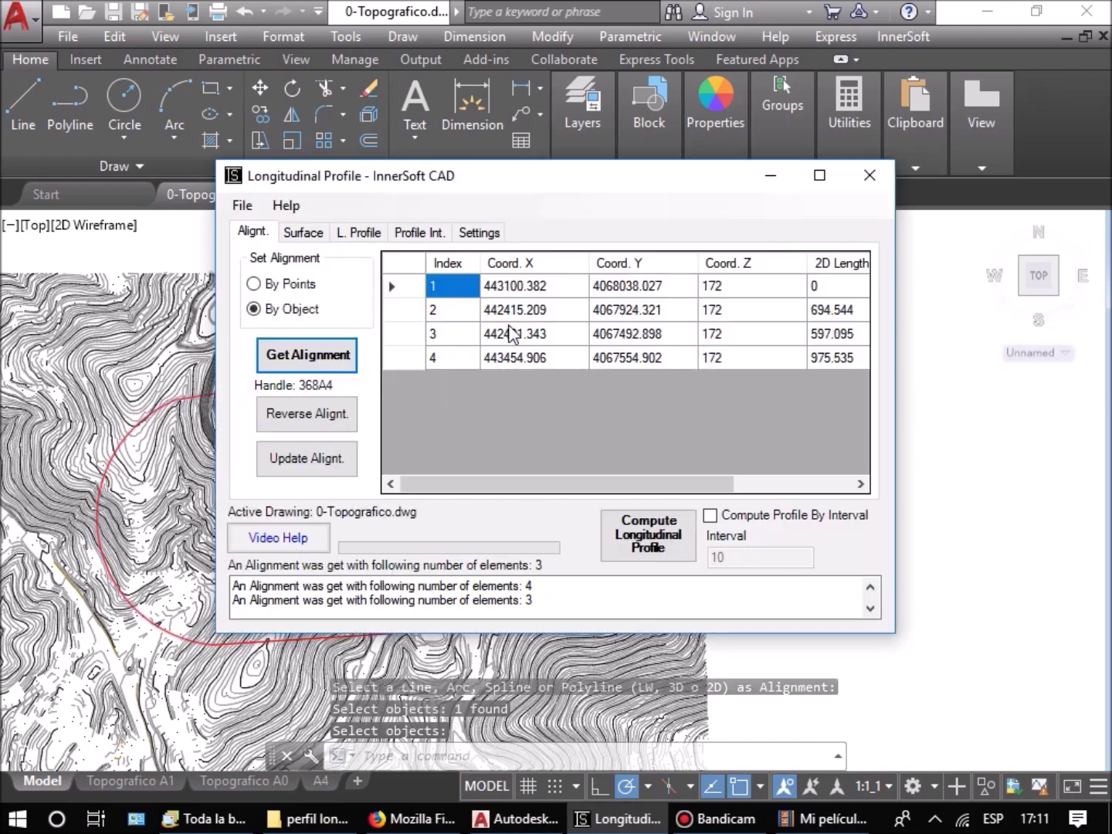
Step: Review the alignment's Linea, Arco and Linea elements in rows 2–4
left_click_drag(553, 484, 680, 482)
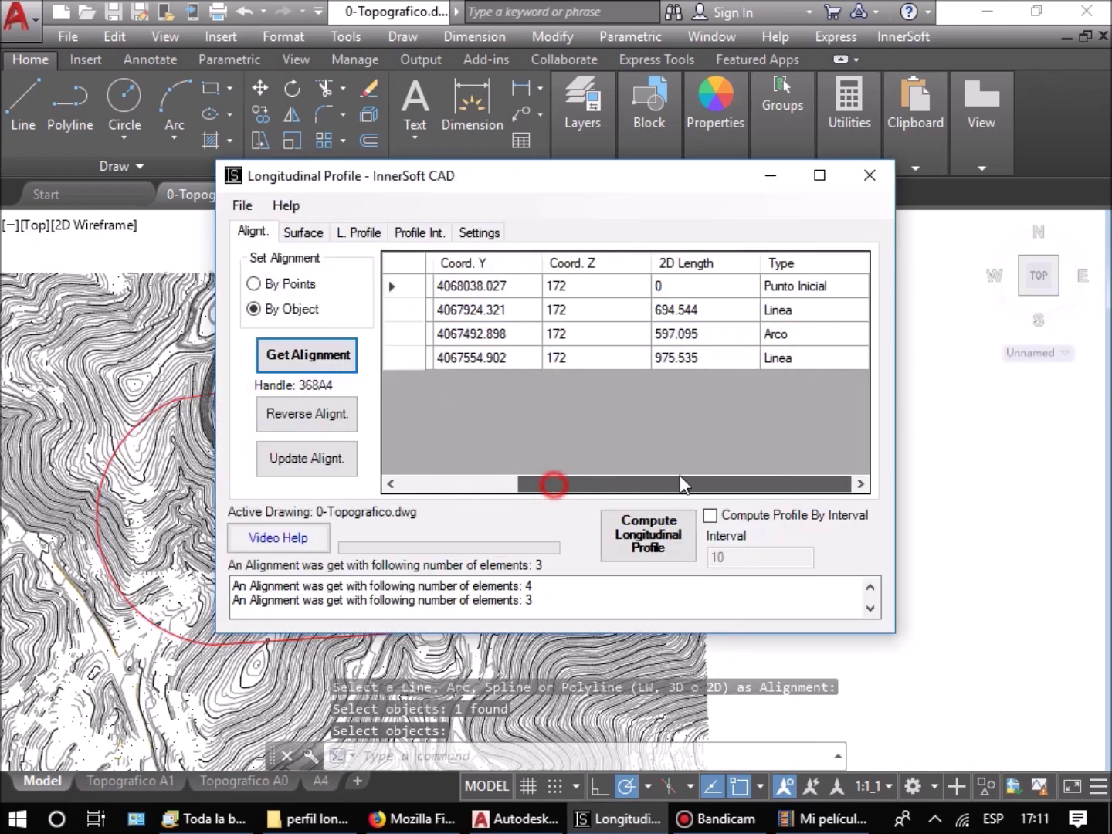
left_click(784, 336)
left_click(787, 310)
left_click(799, 360)
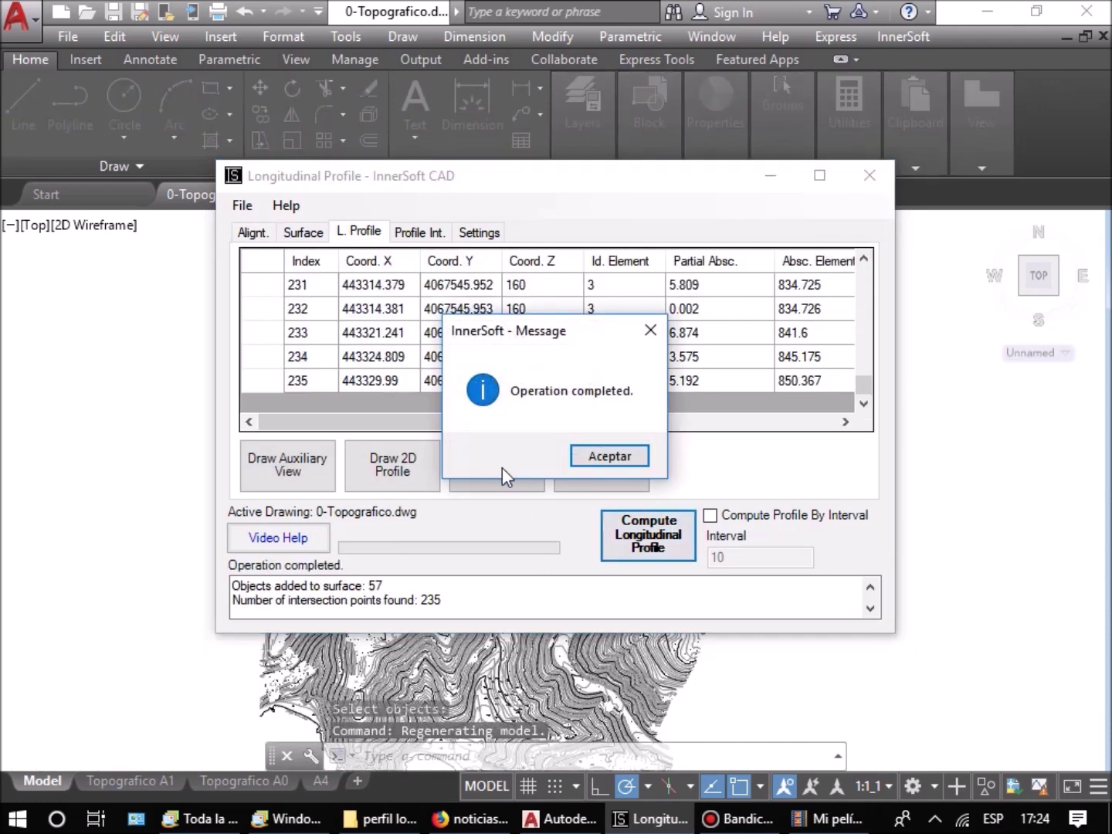
Step: Draw the auxiliary profile view along the alignment on the map
left_click(601, 456)
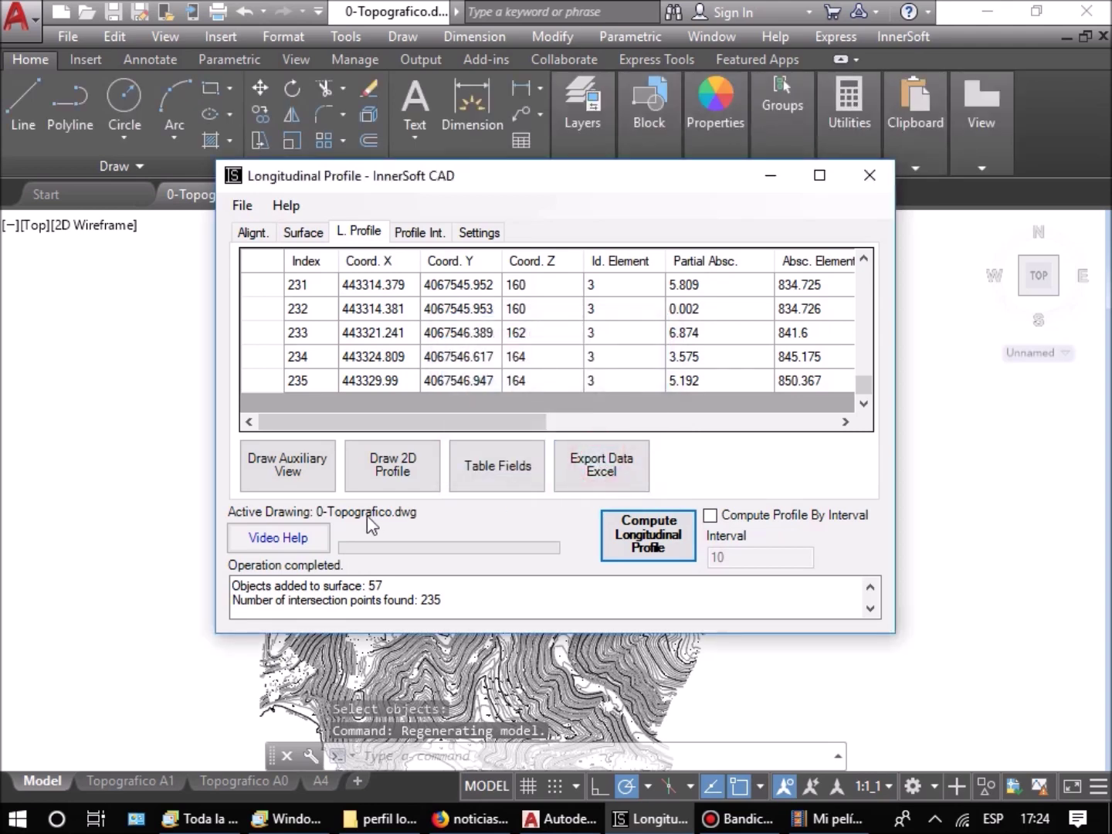
left_click(313, 475)
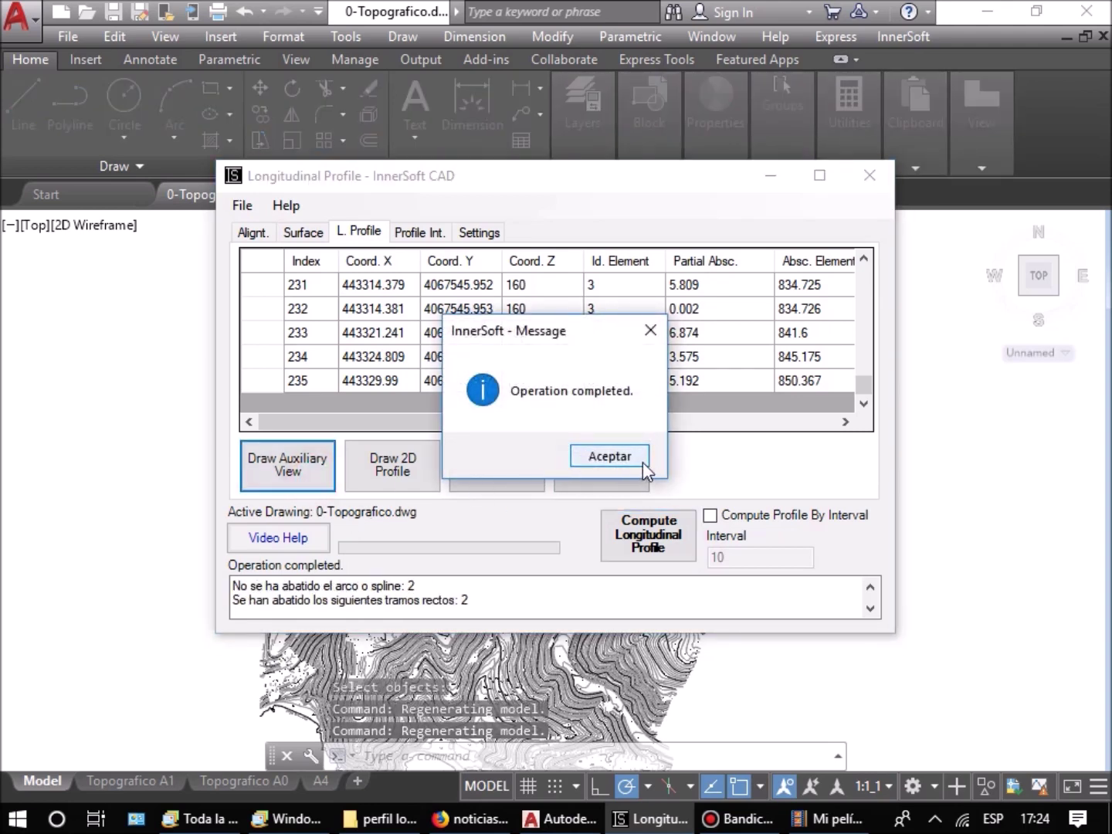
left_click(641, 460)
Step: Zoom and pan over the green auxiliary hatching along both road sections
scroll(504, 502, "up", 3)
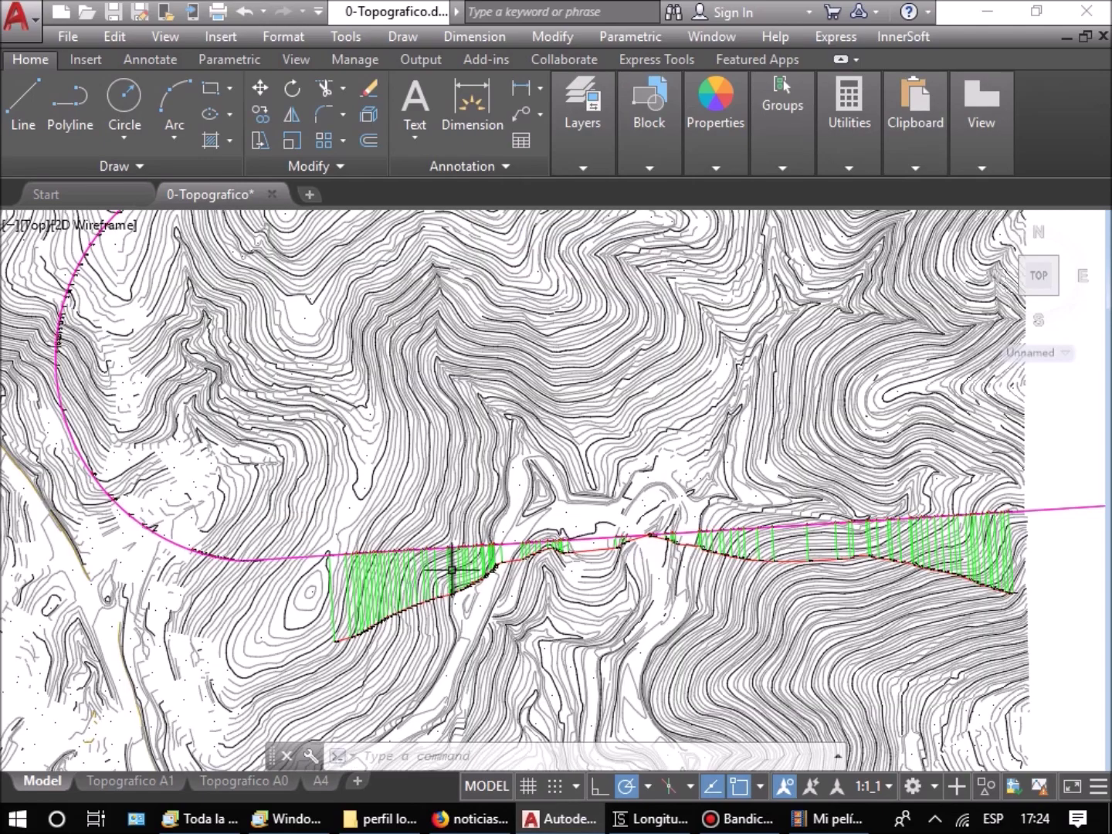
scroll(474, 463, "down", 2)
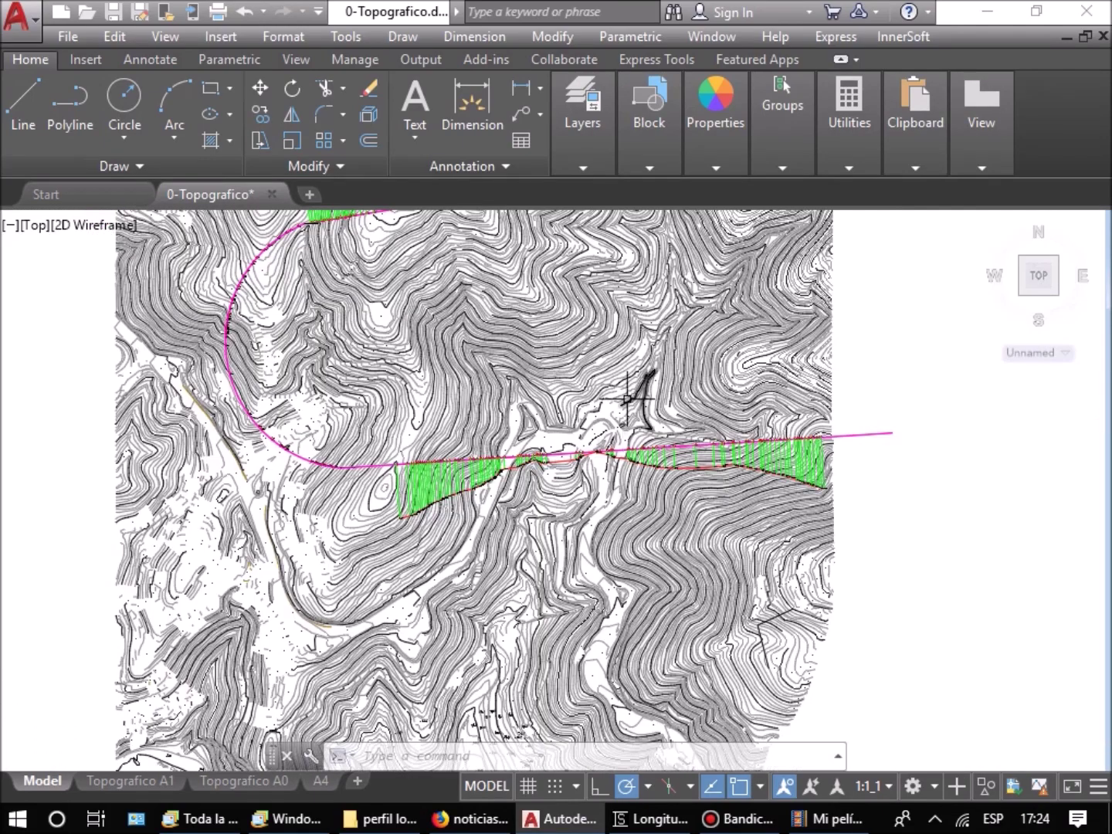
scroll(628, 399, "down", 3)
scroll(523, 300, "up", 4)
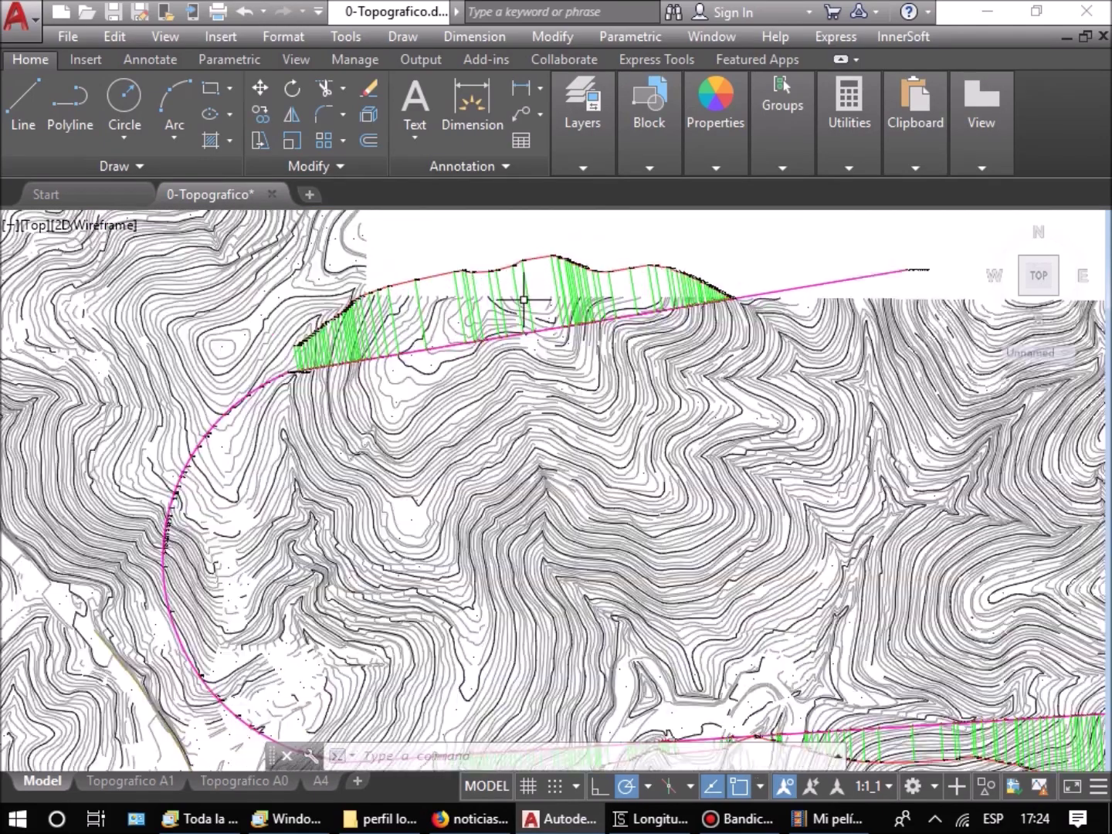
scroll(524, 300, "up", 4)
scroll(552, 359, "down", 2)
scroll(692, 384, "down", 2)
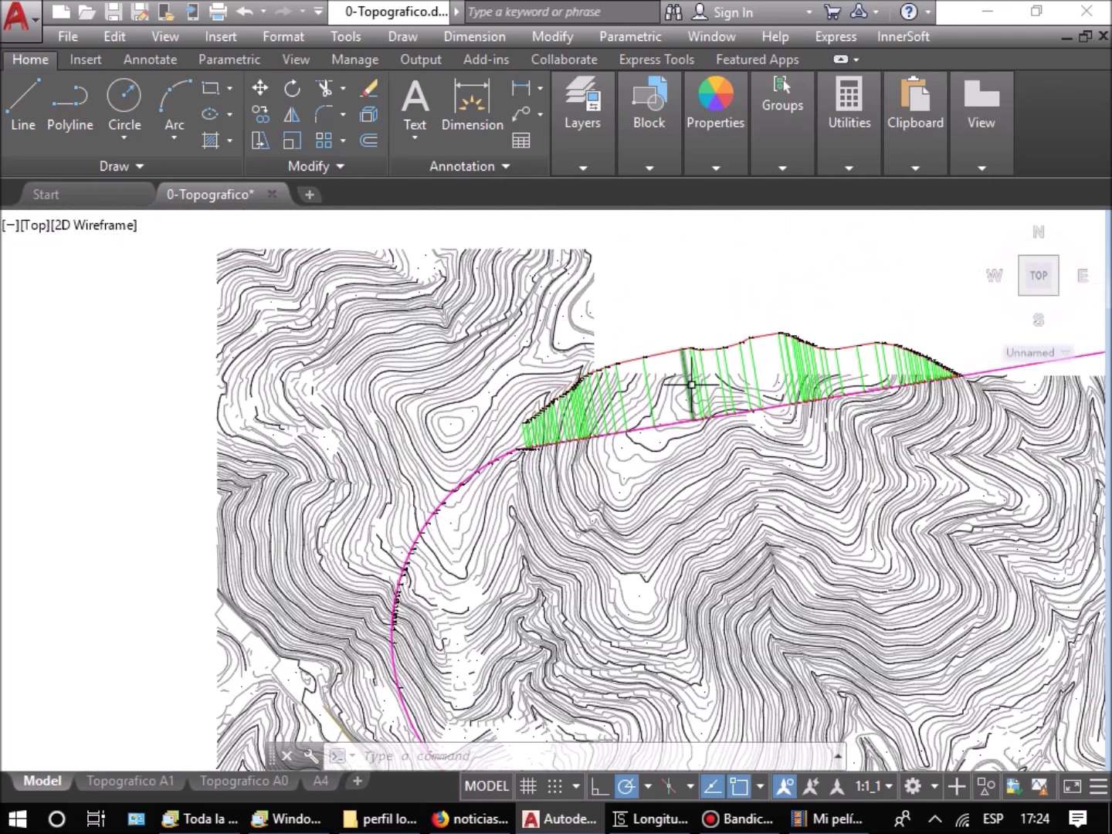
scroll(691, 384, "down", 3)
mouse_move(942, 602)
middle_mouse_down()
mouse_move(877, 541)
mouse_move(652, 428)
middle_mouse_up()
scroll(689, 522, "up", 4)
scroll(640, 466, "down", 5)
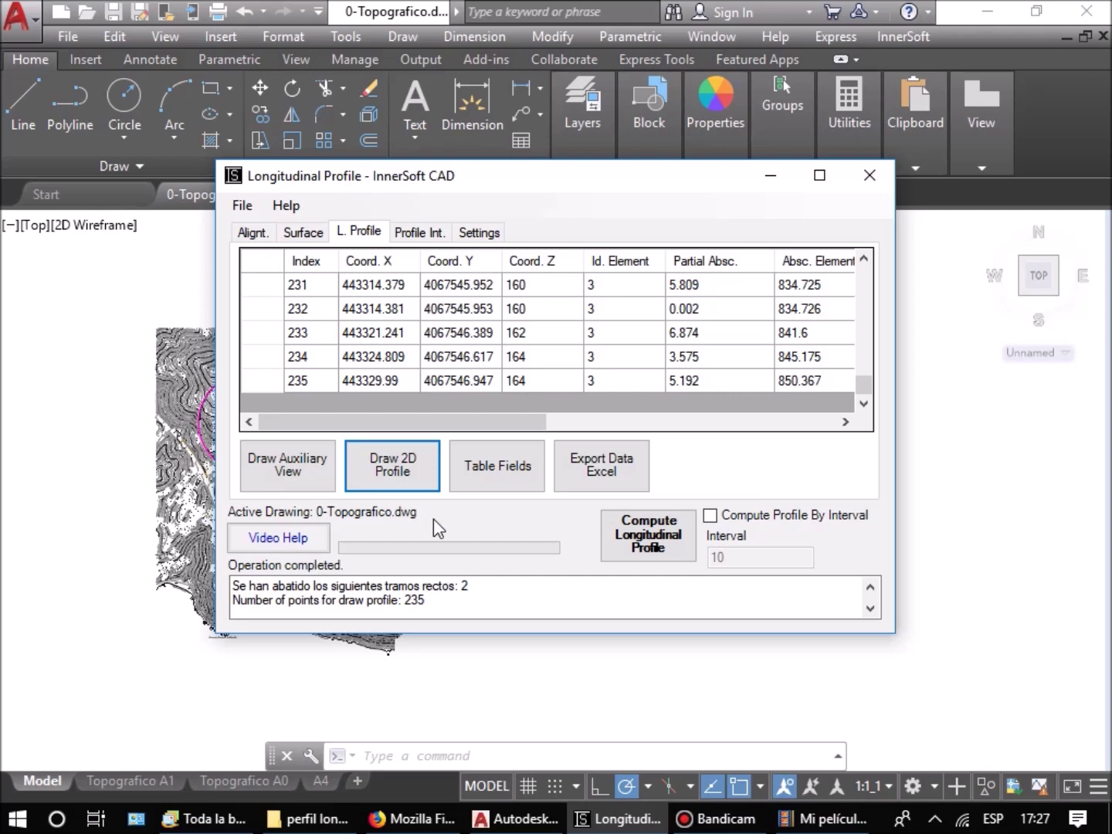
left_click(388, 466)
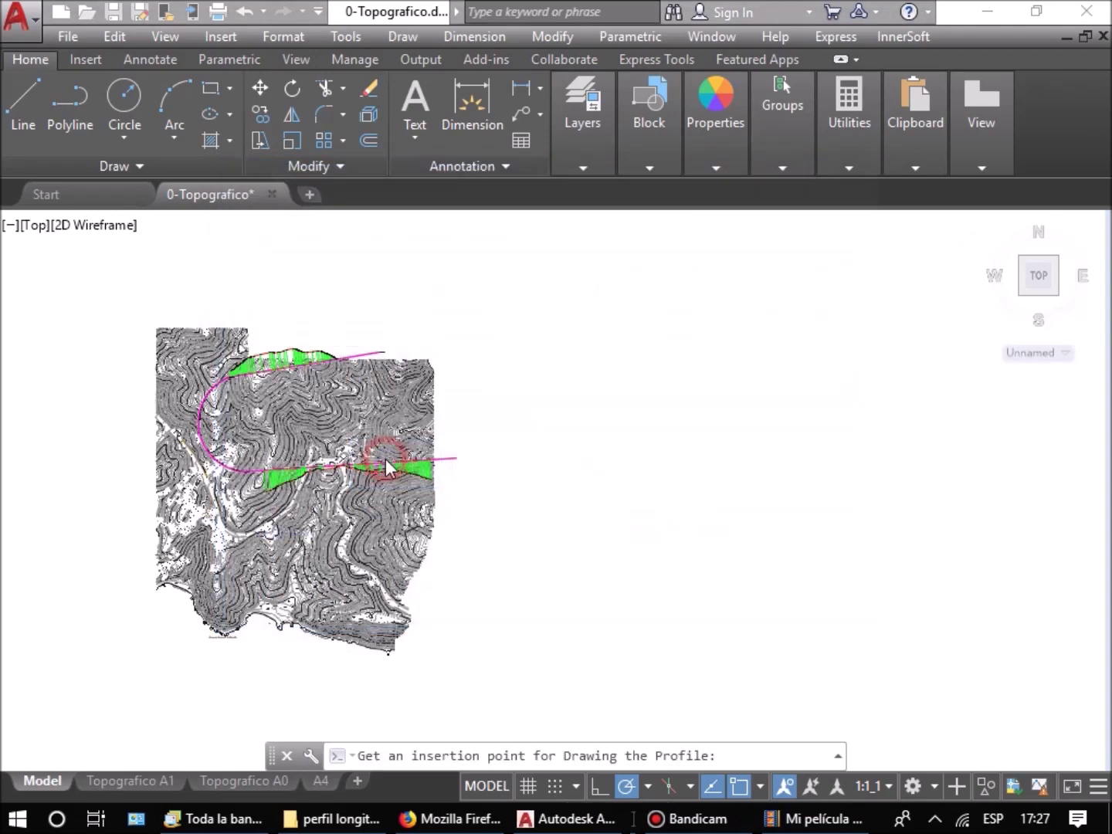
Step: Place the 2D profile right of the map and inspect its terrain line and data table
left_click(485, 393)
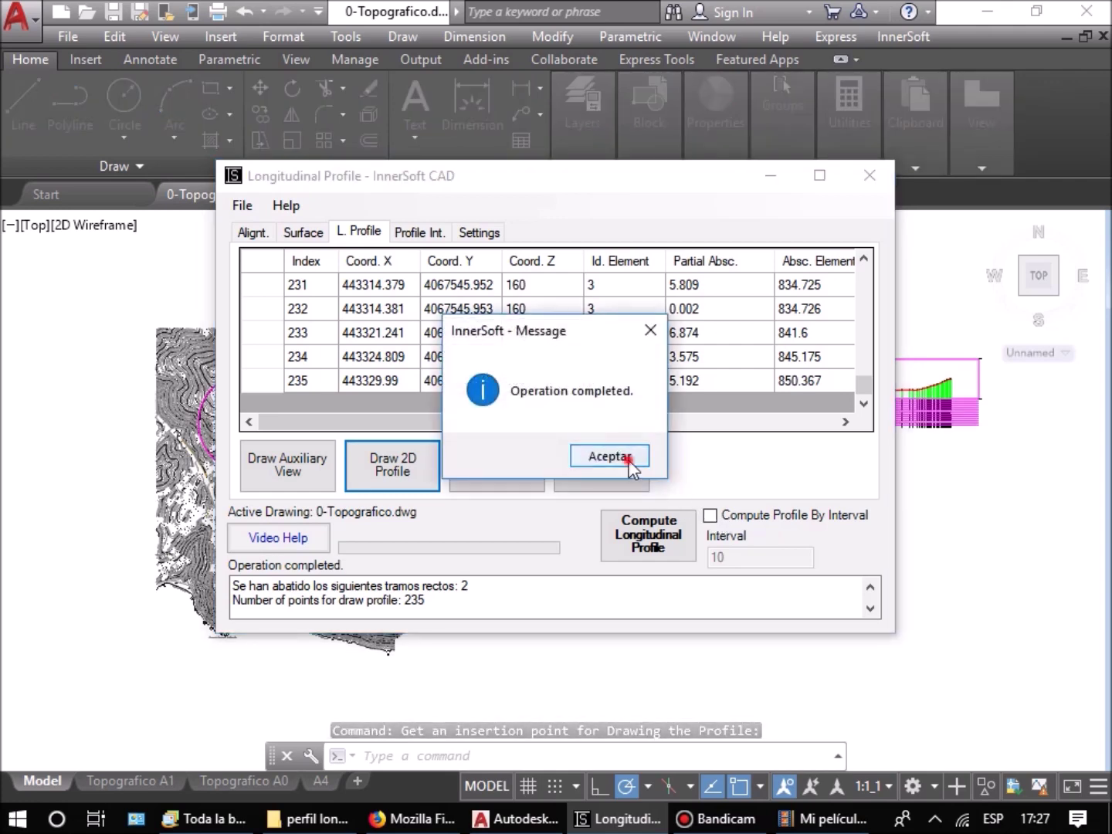
left_click(615, 455)
left_click(955, 471)
scroll(552, 442, "up", 8)
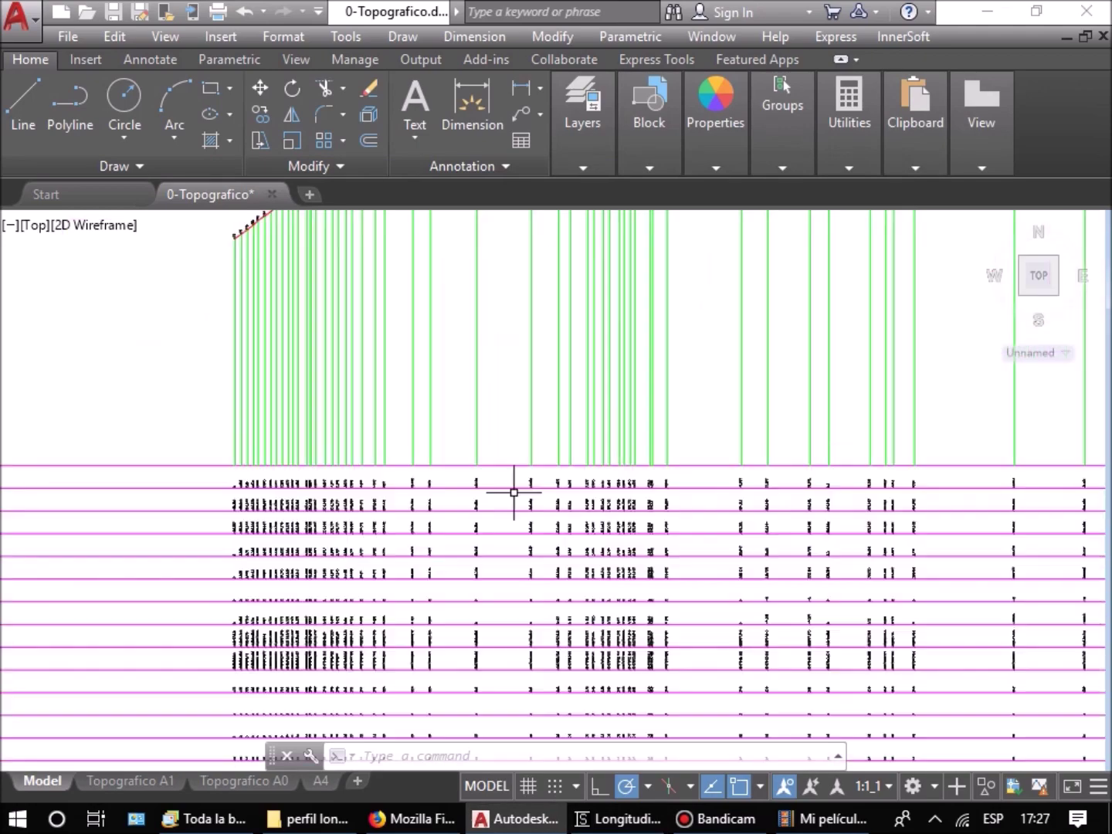
scroll(375, 522, "up", 4)
mouse_move(312, 459)
middle_mouse_down()
mouse_move(931, 484)
mouse_move(931, 509)
middle_mouse_up()
scroll(127, 455, "down", 10)
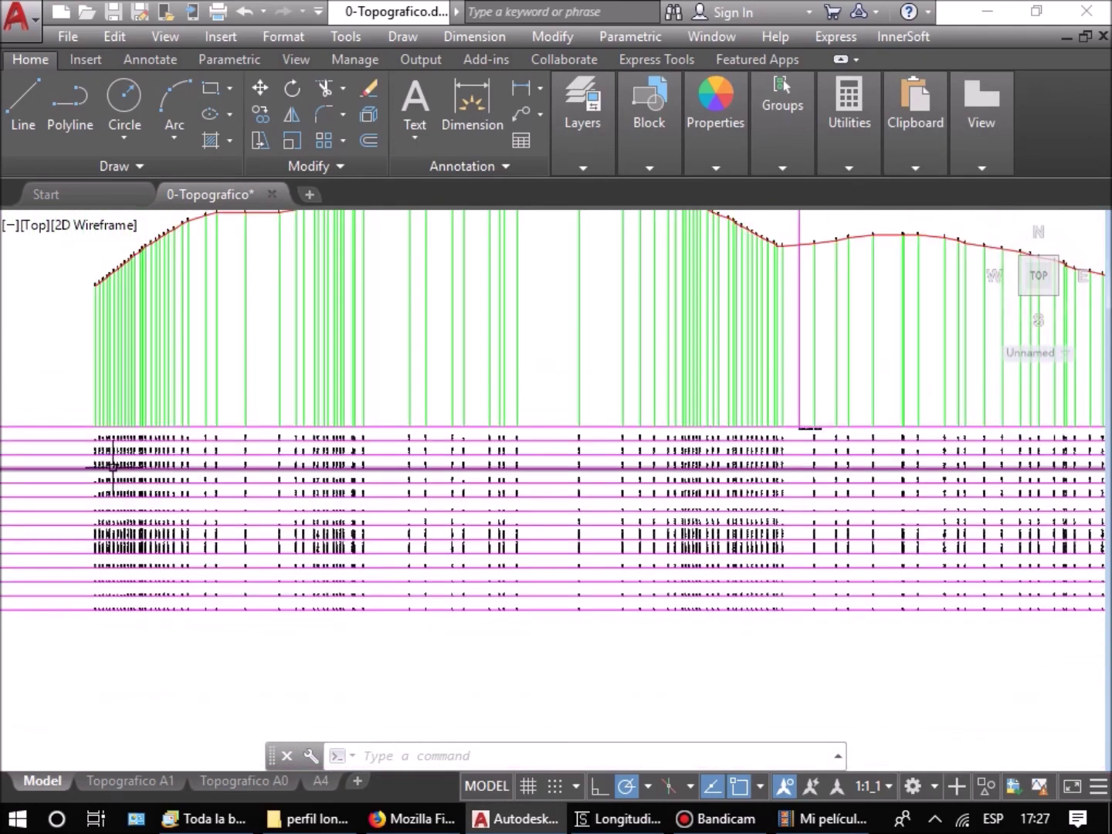
middle_click_drag(112, 462, 586, 455)
scroll(161, 442, "up", 6)
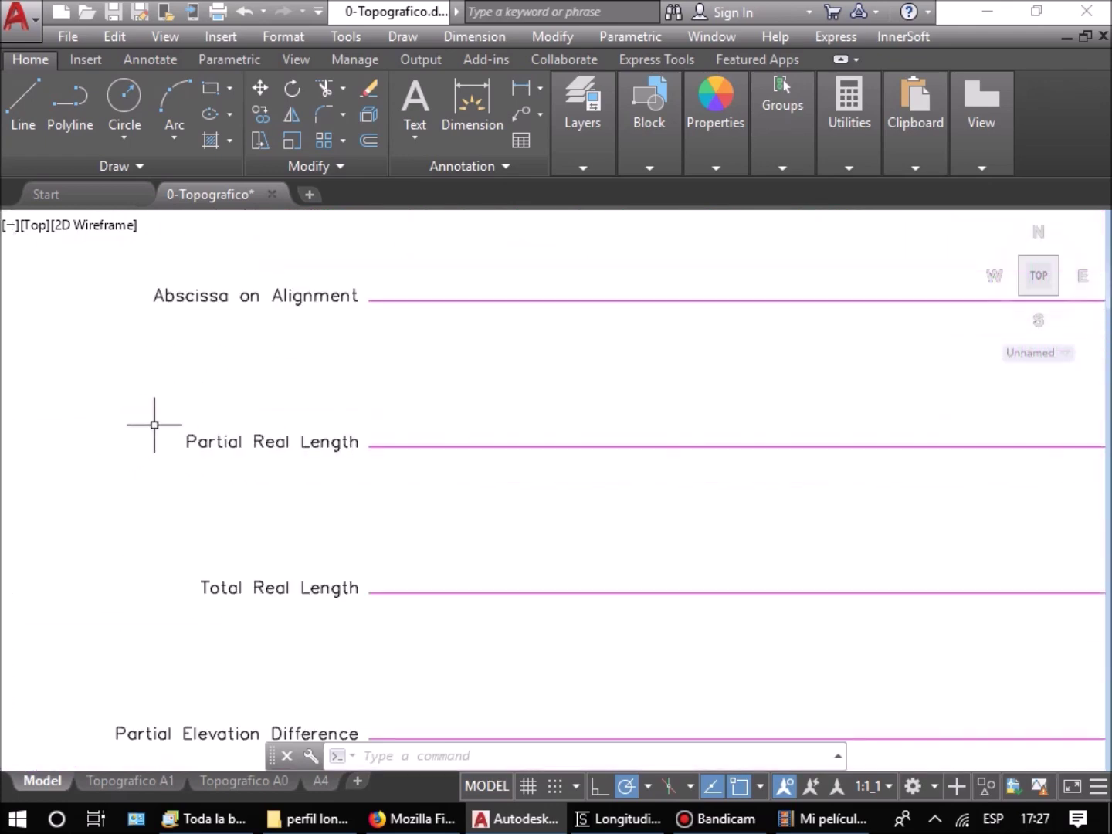
scroll(169, 390, "down", 7)
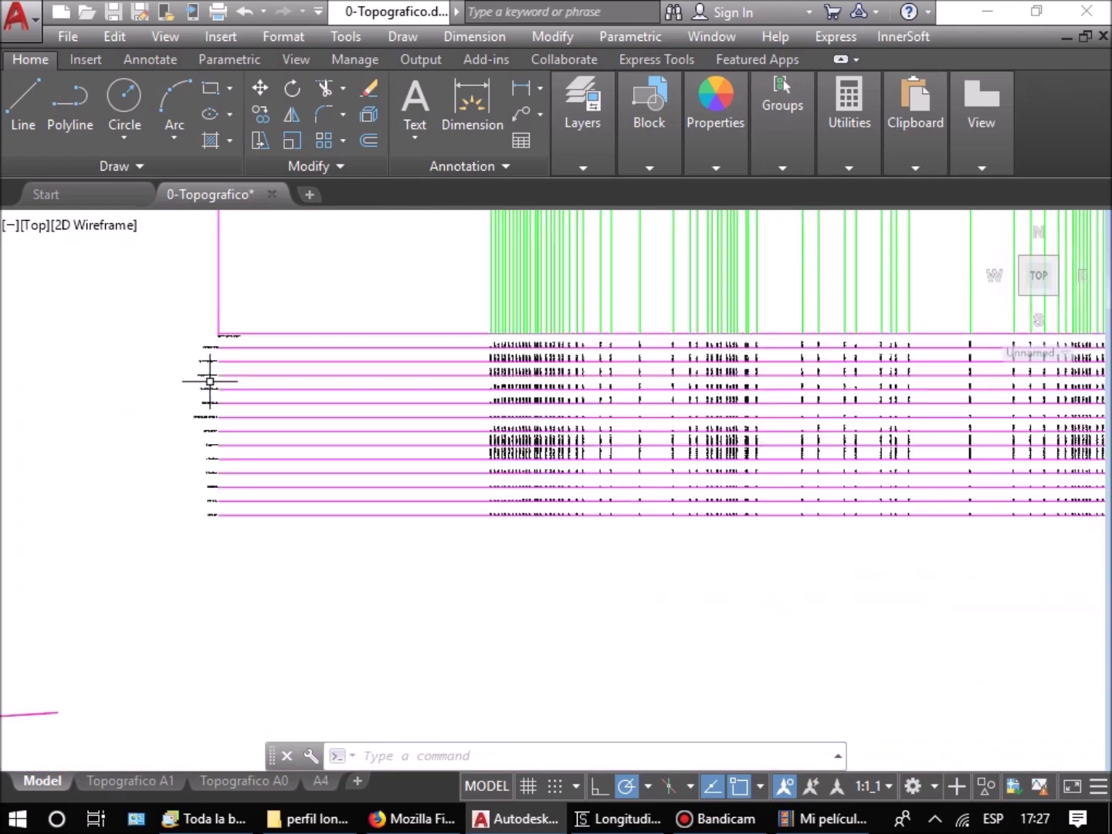
mouse_move(532, 451)
middle_mouse_down()
mouse_move(490, 517)
mouse_move(534, 586)
middle_mouse_up()
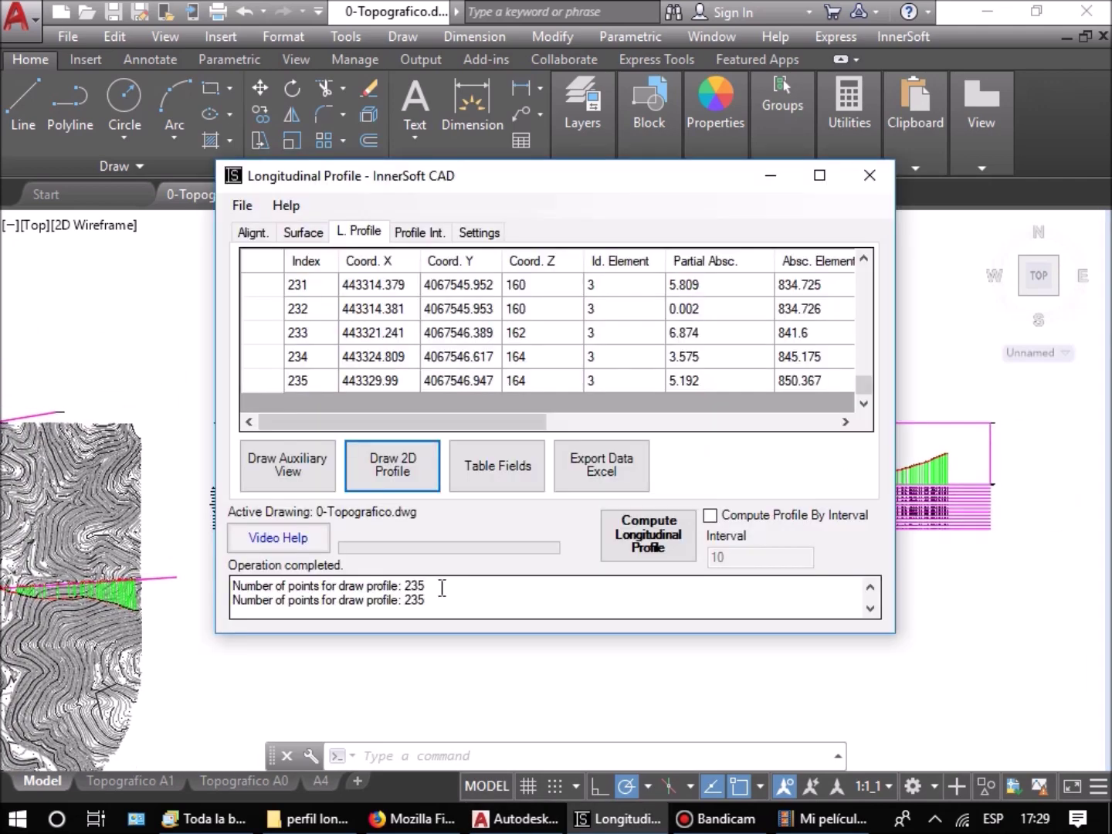
Step: Limit the table fields to Abscissa on Alignment, X Coordinate and Z Coordinate
left_click(487, 468)
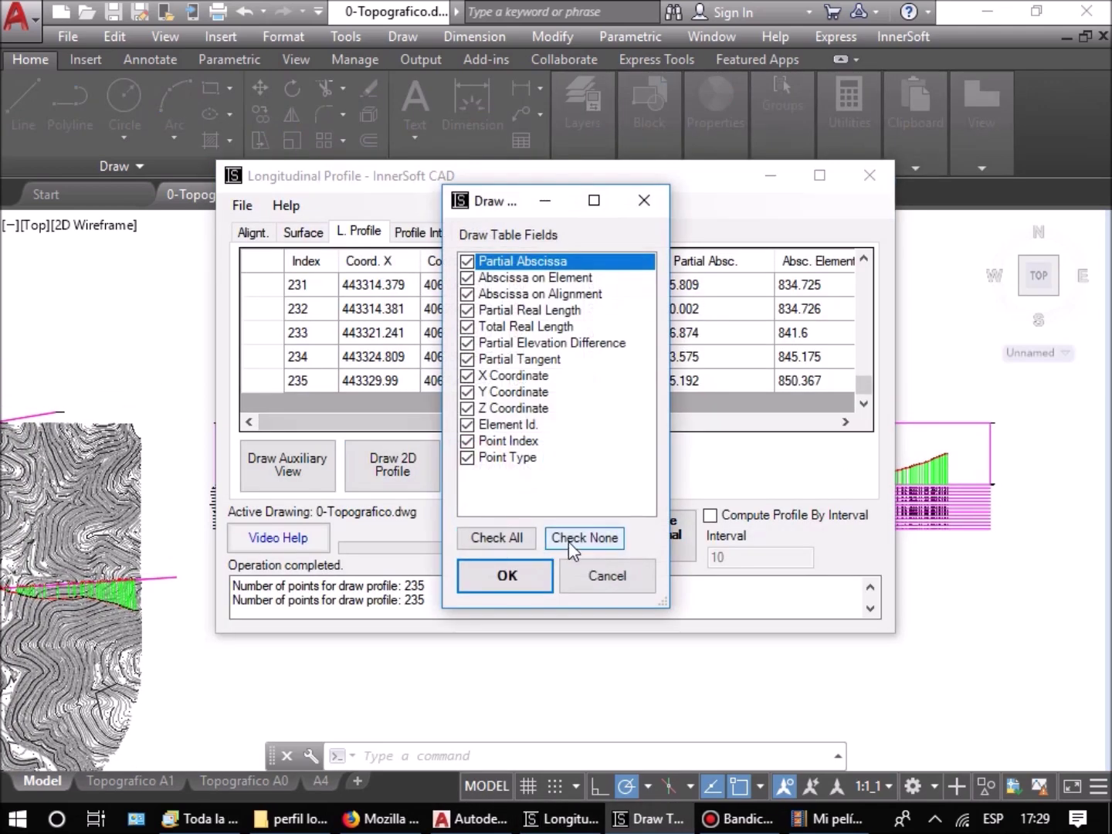
left_click(466, 294)
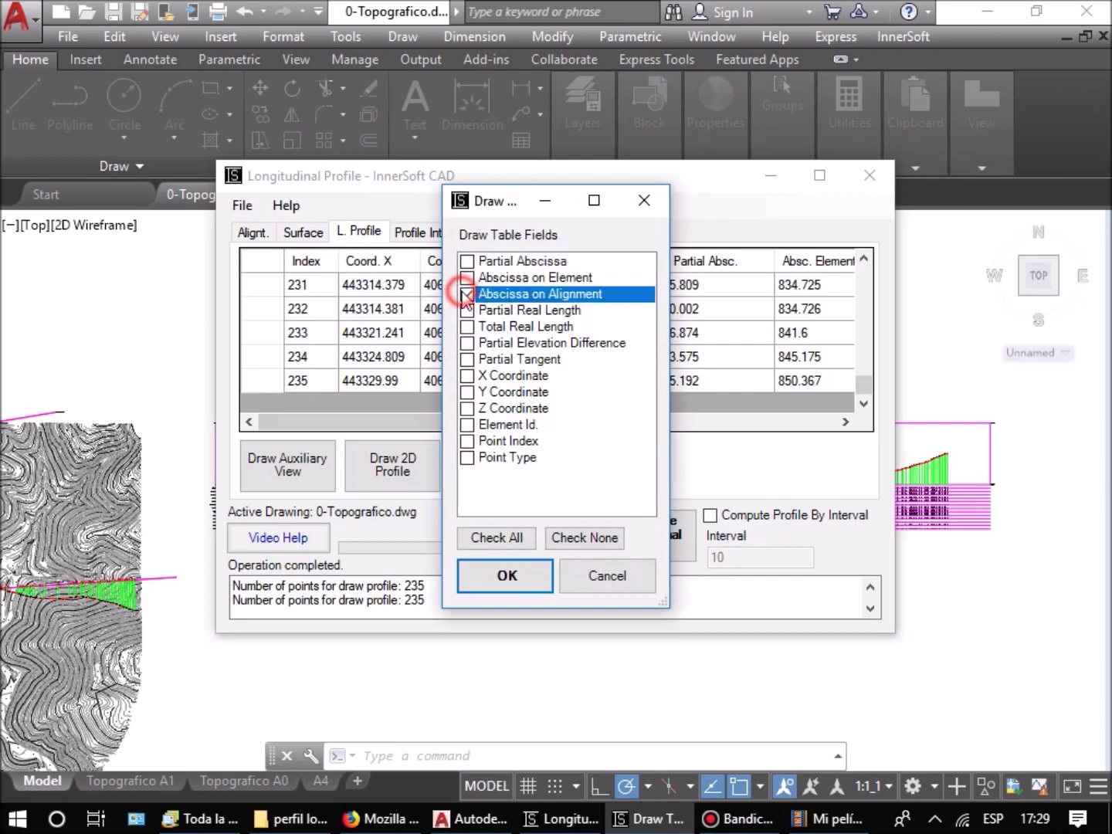
left_click(466, 376)
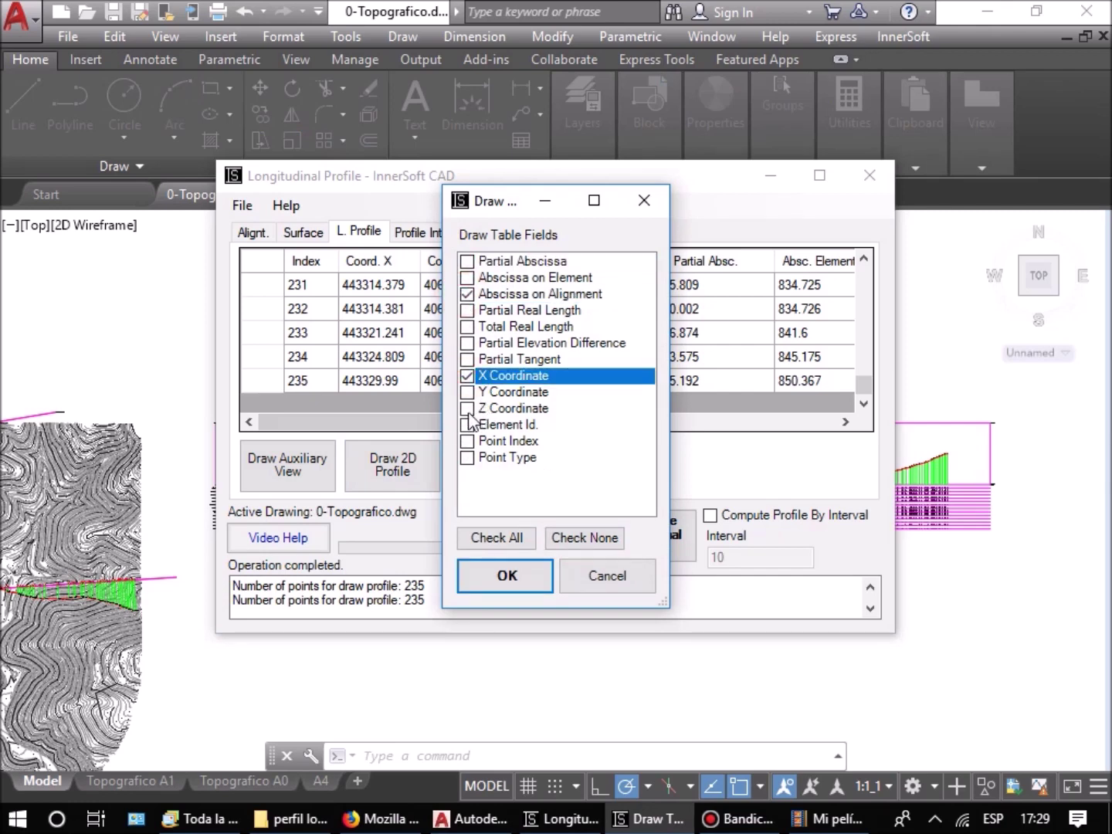
left_click(466, 407)
left_click(506, 575)
Step: Draw the second profile with the reduced table below the first
left_click(401, 469)
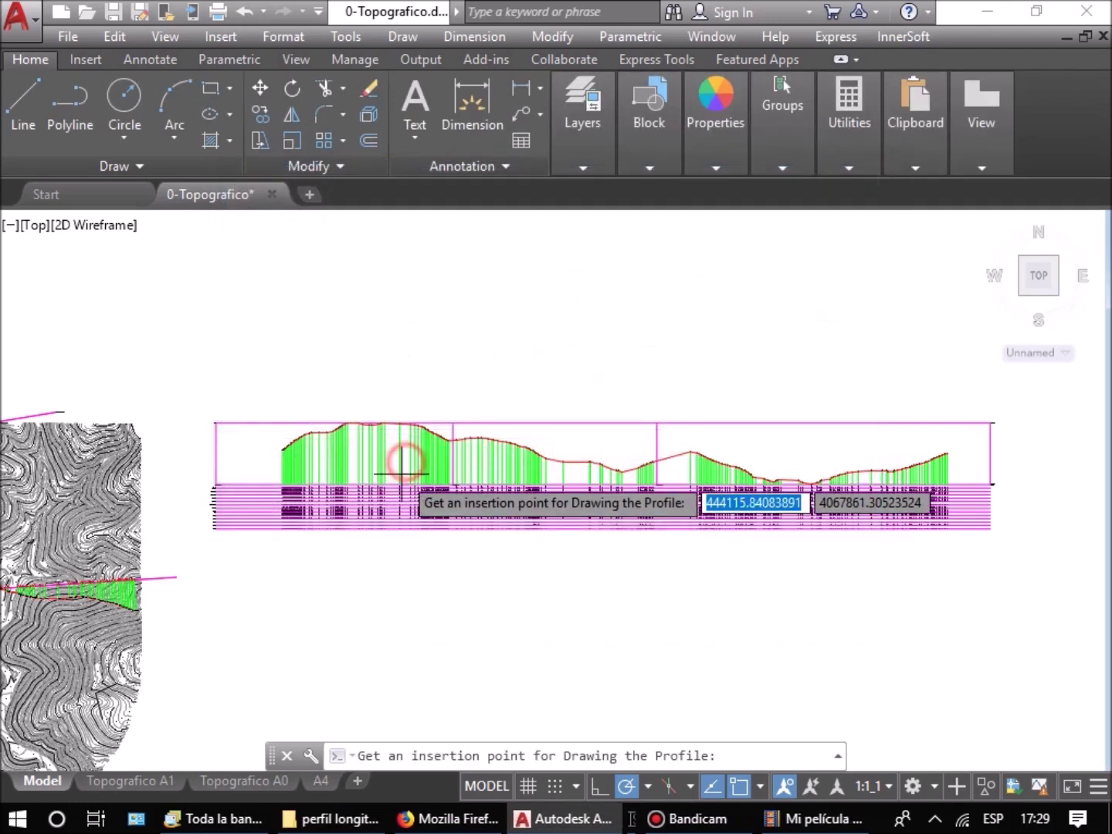
scroll(394, 479, "down", 4)
left_click(337, 585)
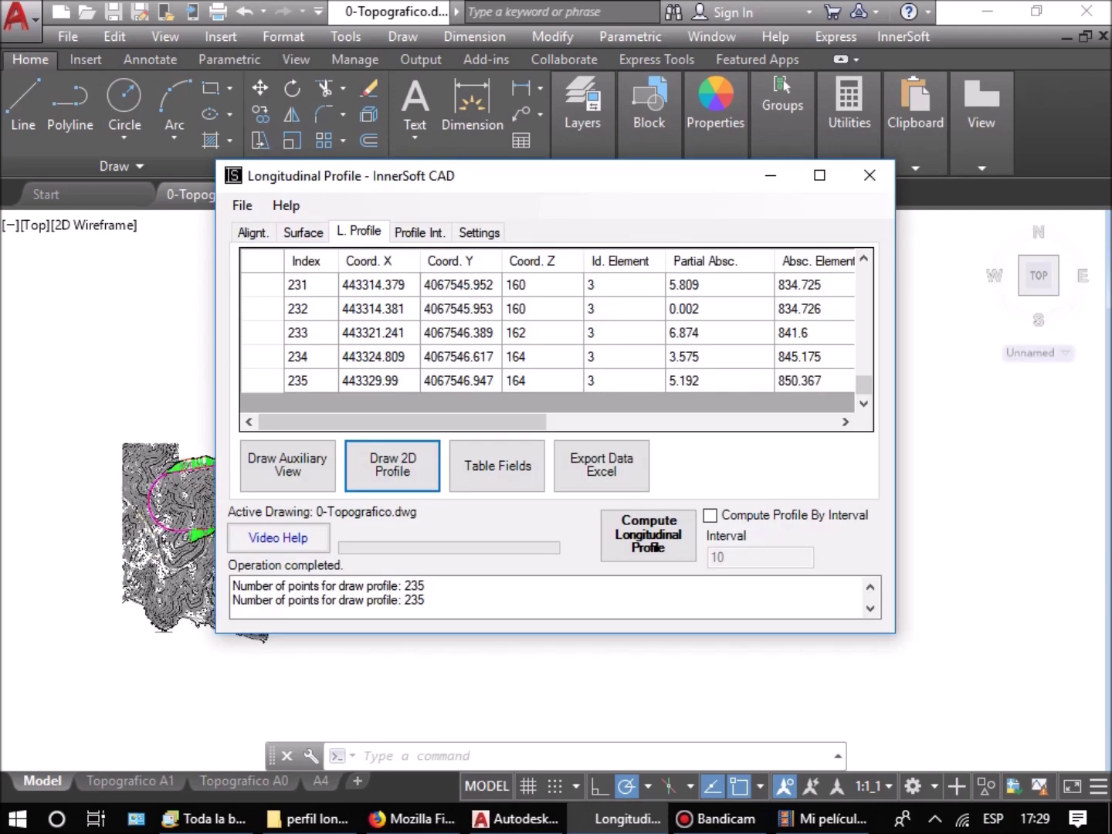
left_click(579, 456)
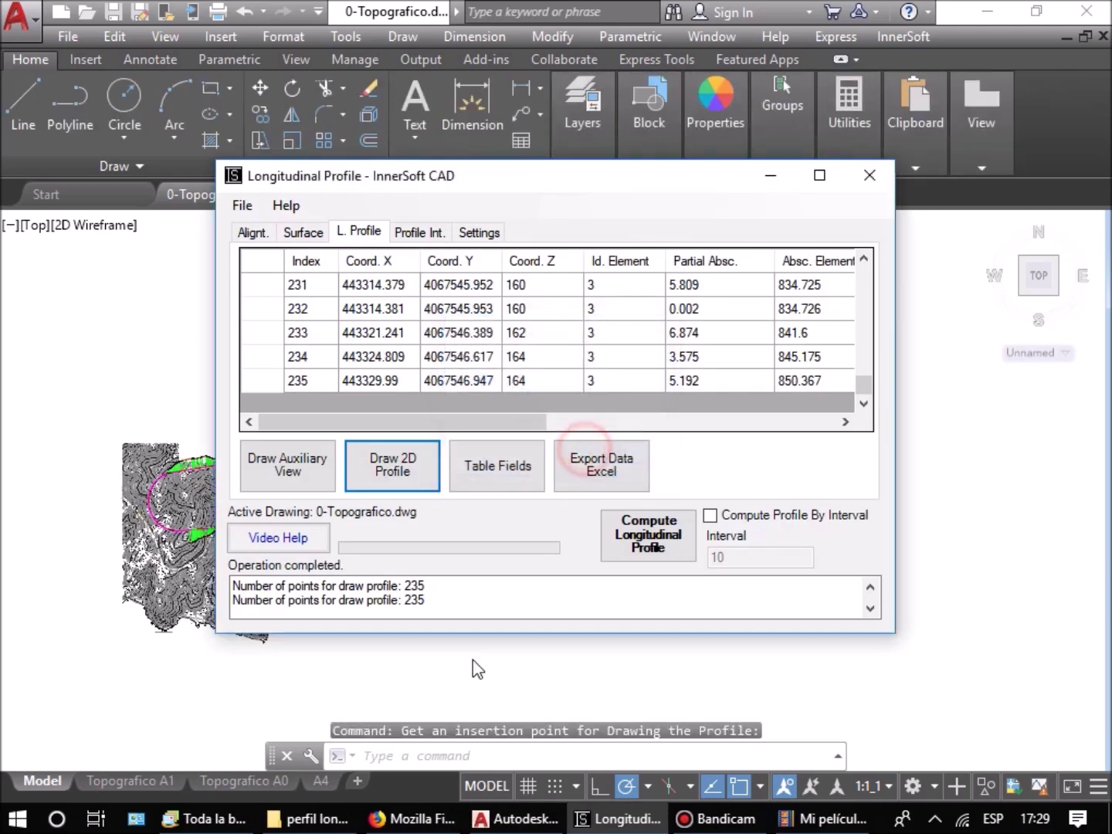
Step: Zoom and pan to view the map and both profiles together
scroll(290, 556, "up", 6)
scroll(85, 559, "up", 6)
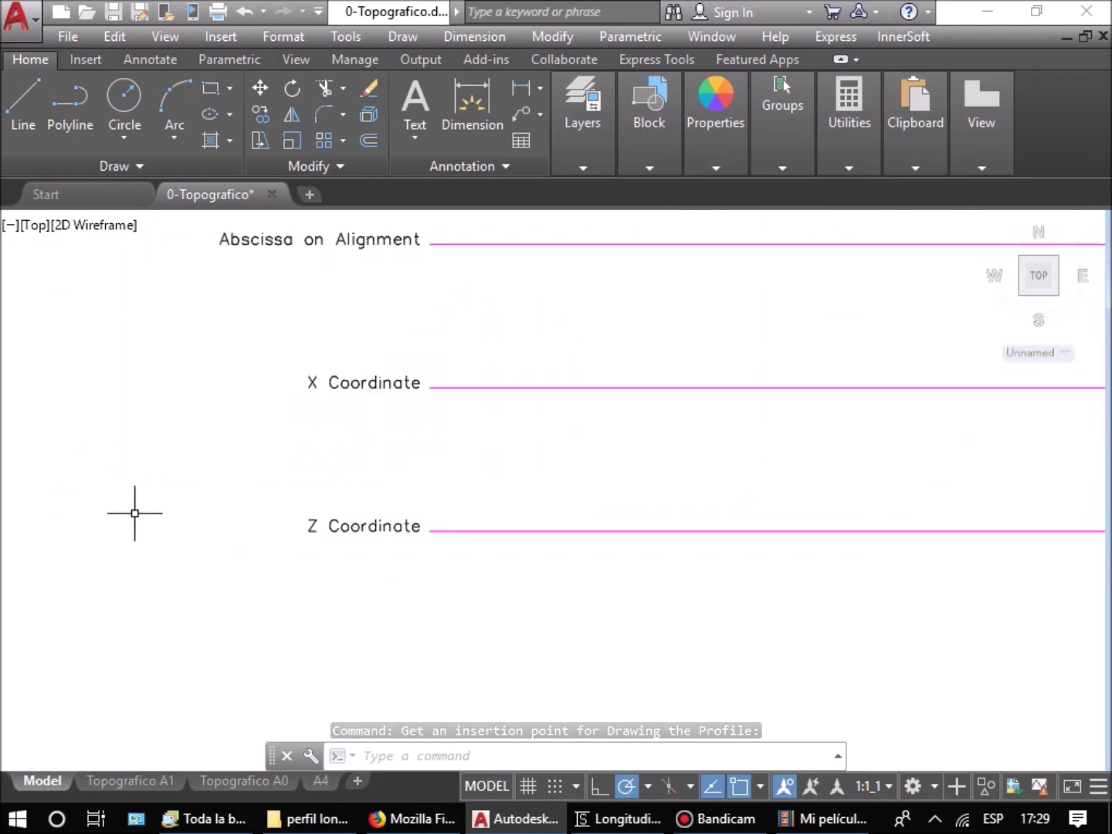
scroll(329, 373, "down", 8)
scroll(336, 375, "down", 2)
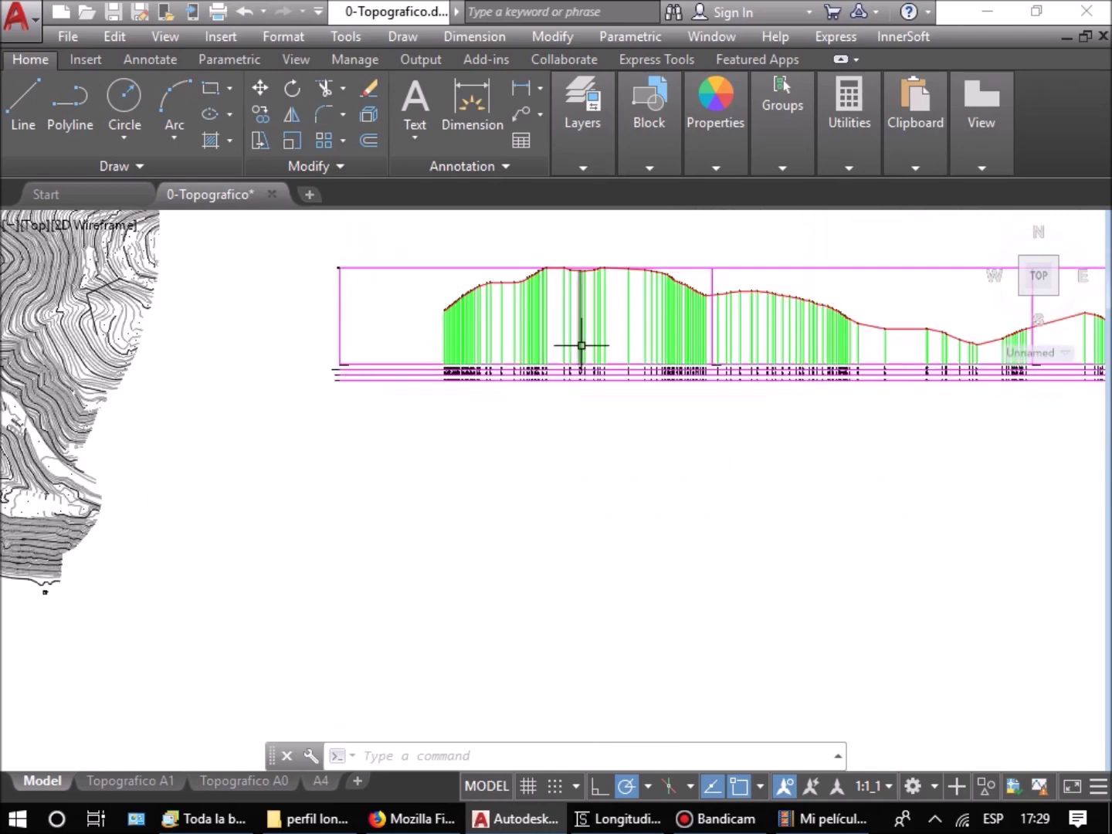
middle_click_drag(583, 347, 254, 446)
scroll(377, 440, "down", 4)
middle_click_drag(378, 439, 443, 447)
scroll(472, 454, "up", 2)
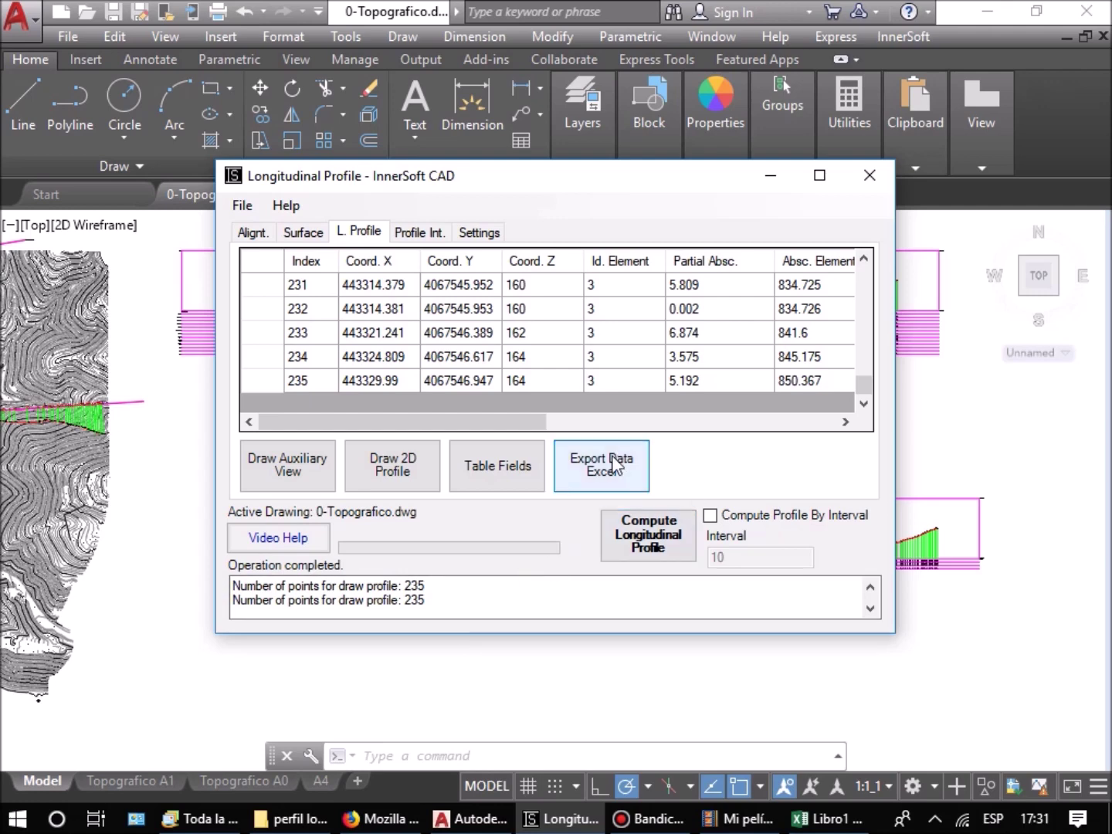
Step: Export the 235 profile points to the InnerSoft-Guitarra-Perfil Excel sheet
left_click(614, 463)
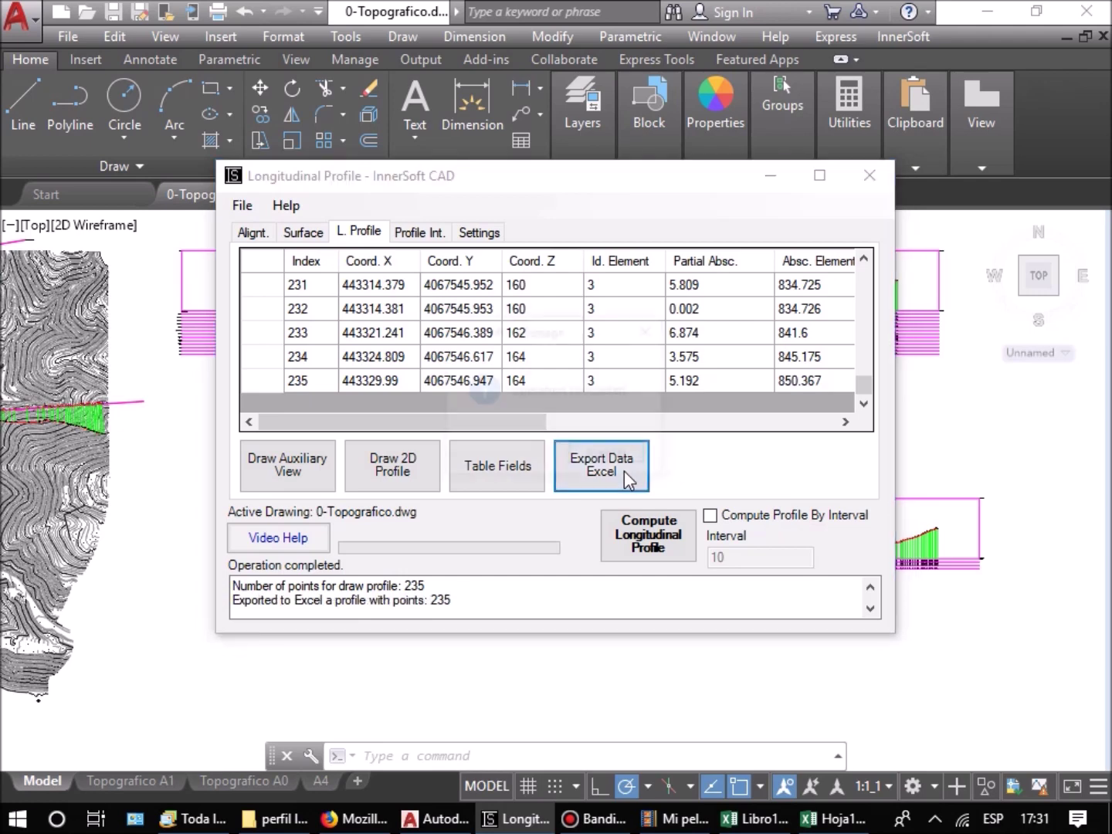
left_click(620, 456)
Step: Maximize the Hoja1 sheet, scroll through the 235 exported rows, then return to AutoCAD
left_click(825, 810)
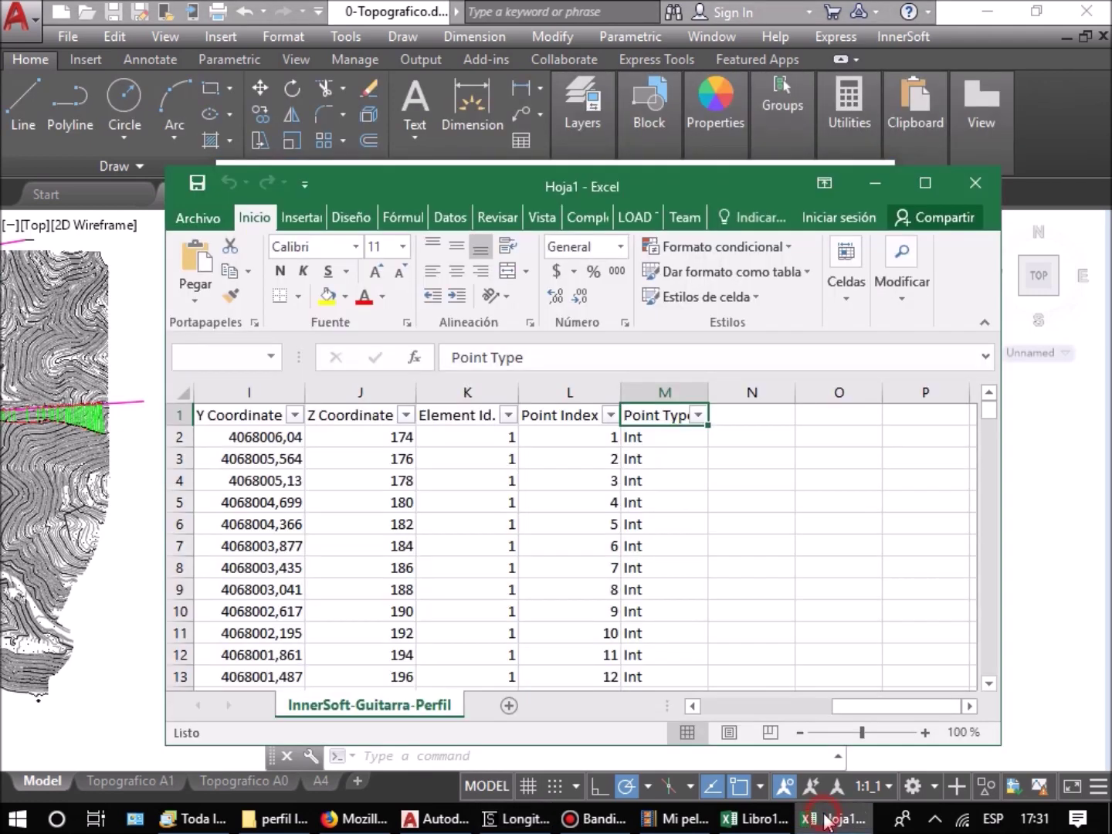
double_click(695, 188)
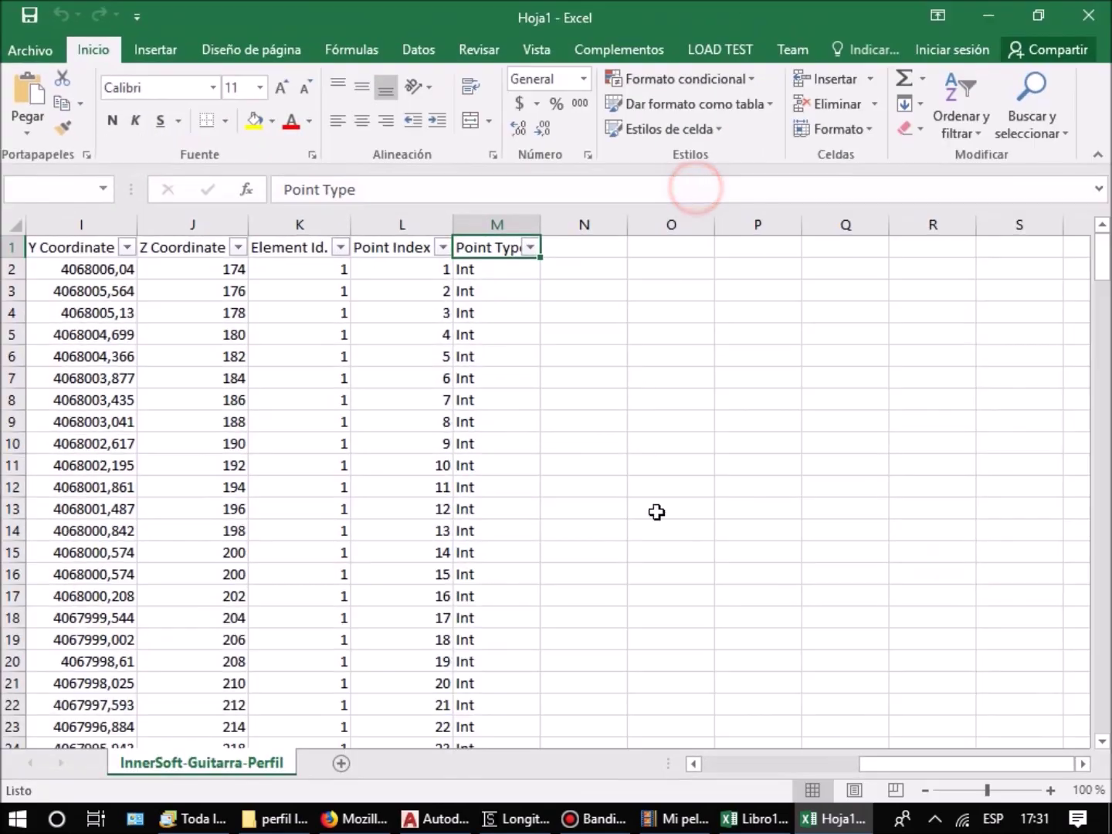
left_click_drag(929, 772, 756, 769)
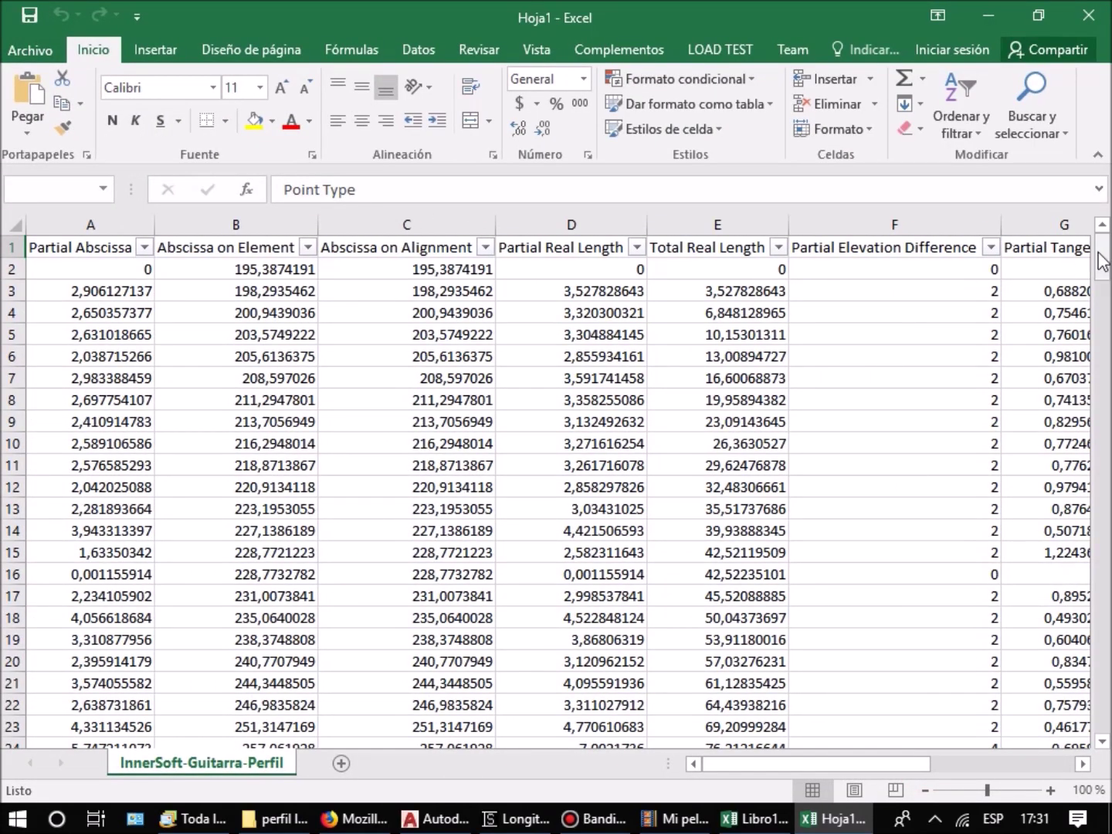
mouse_move(1101, 261)
left_mouse_down()
mouse_move(1101, 709)
mouse_move(1101, 259)
left_mouse_up()
key("alt+Tab")
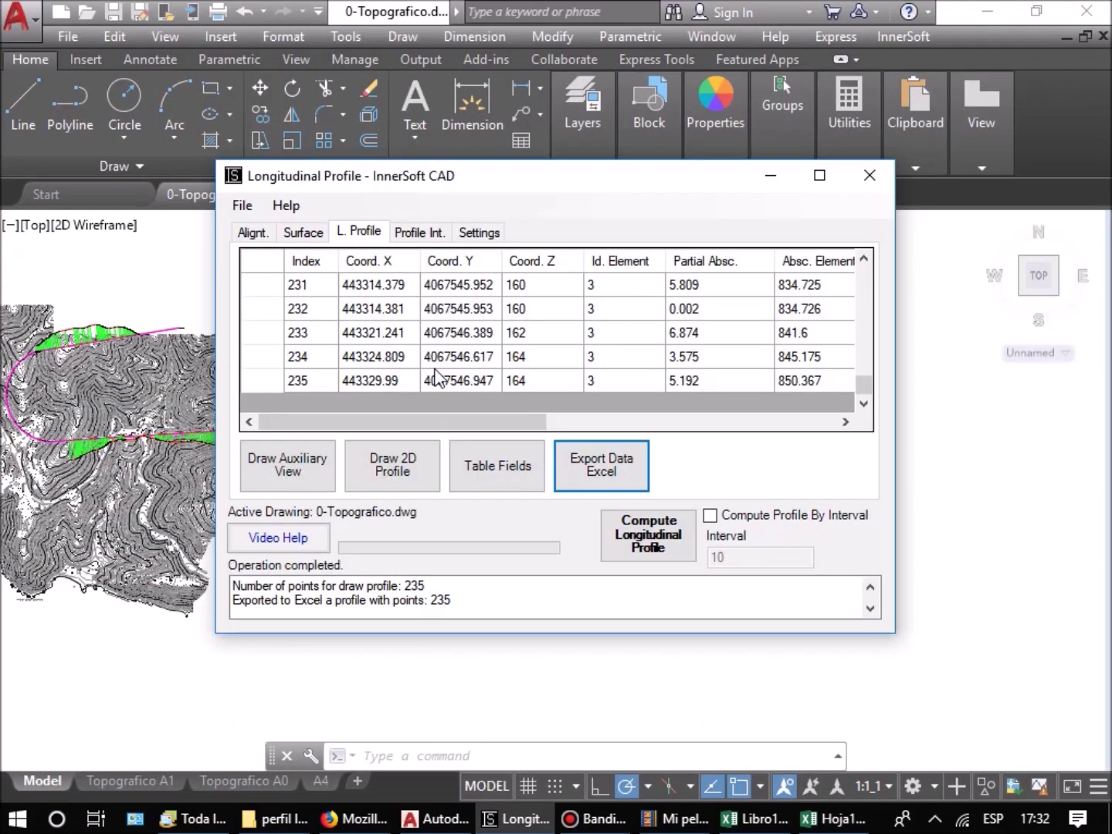
Step: Compute the profile at 15-unit intervals and view its 129-point table
left_click(713, 516)
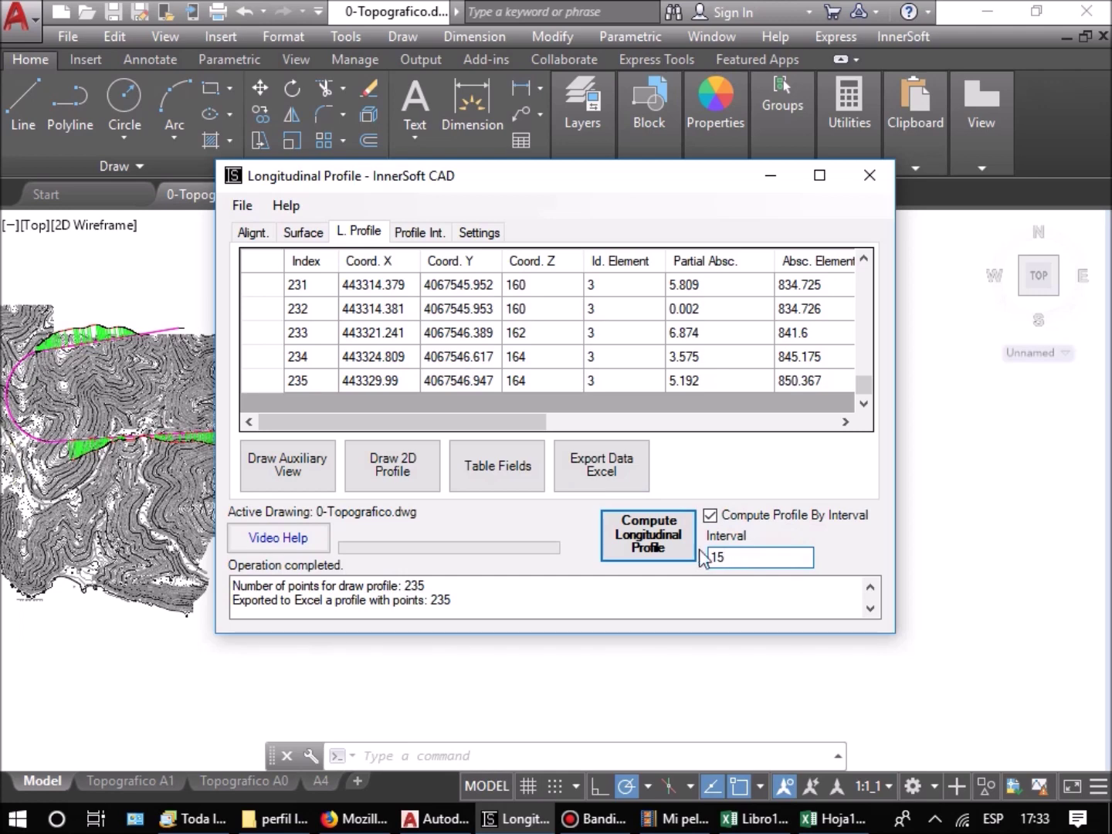
left_click(671, 544)
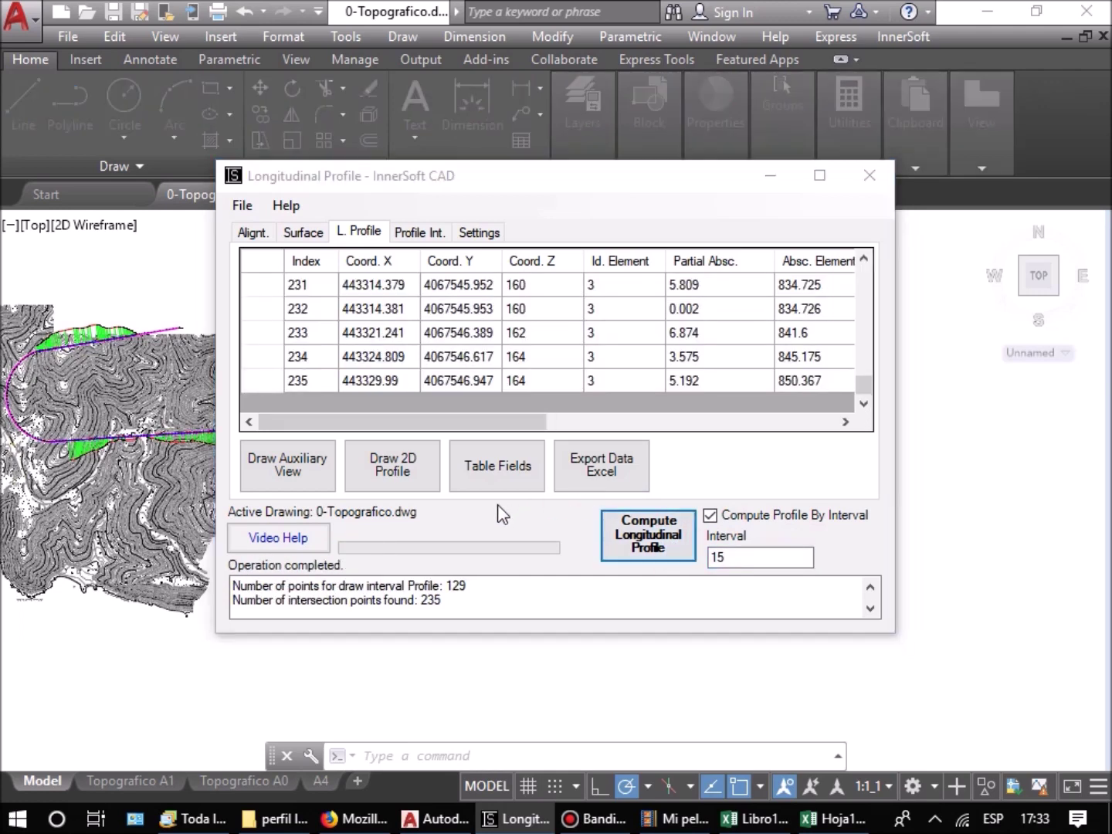
left_click(585, 454)
left_click(406, 236)
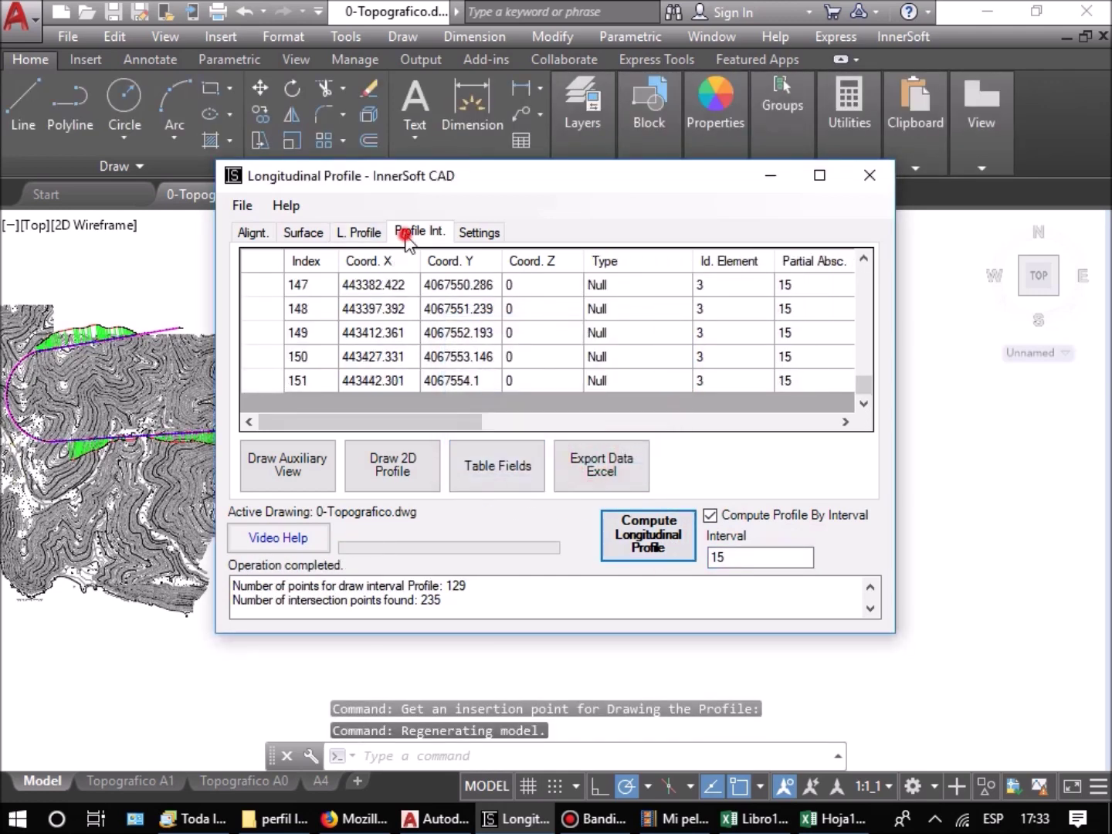
mouse_move(471, 427)
left_mouse_down()
mouse_move(664, 434)
mouse_move(807, 422)
mouse_move(402, 421)
left_mouse_up()
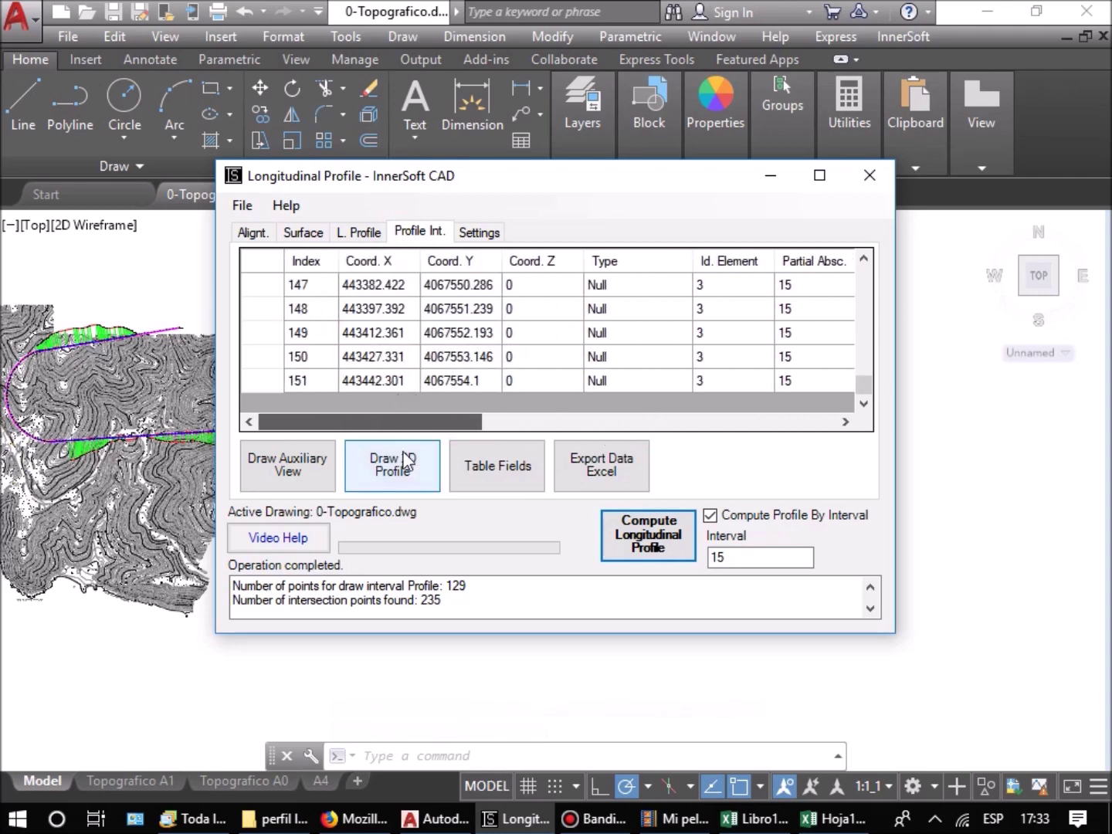
Step: Draw the interval profile below the two existing profiles
left_click(392, 463)
scroll(531, 556, "down", 2)
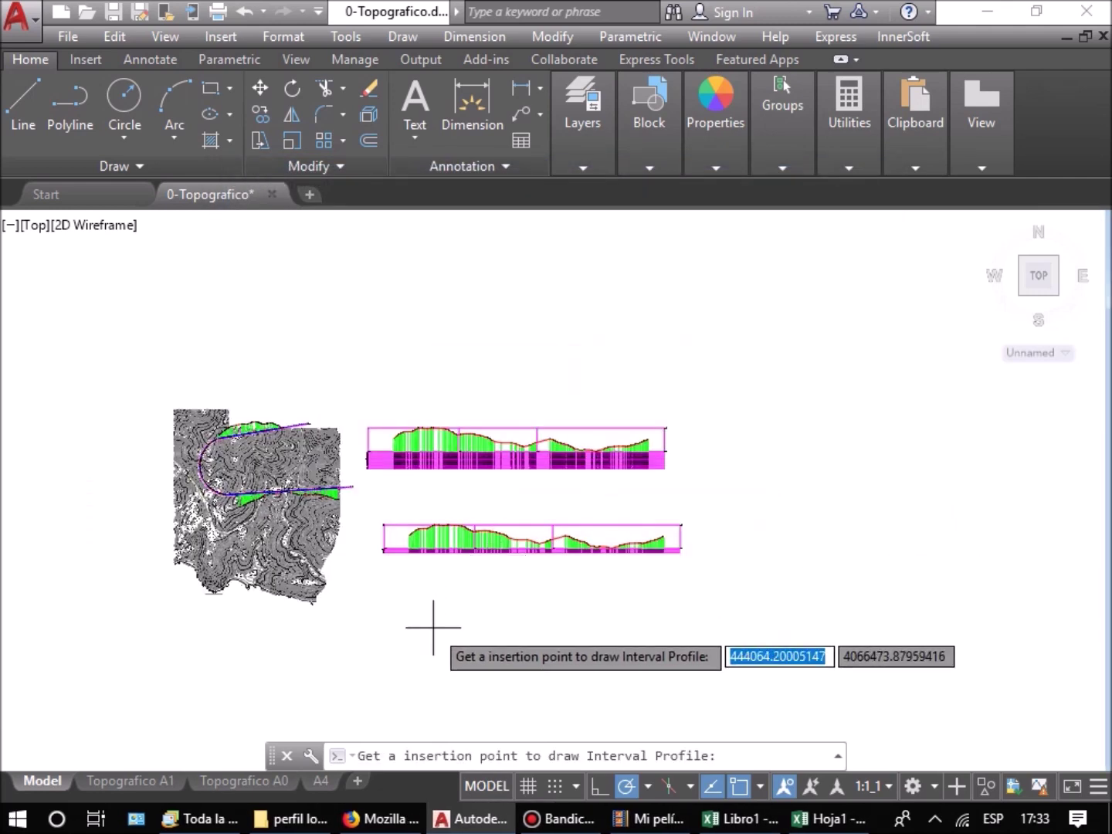
left_click(409, 641)
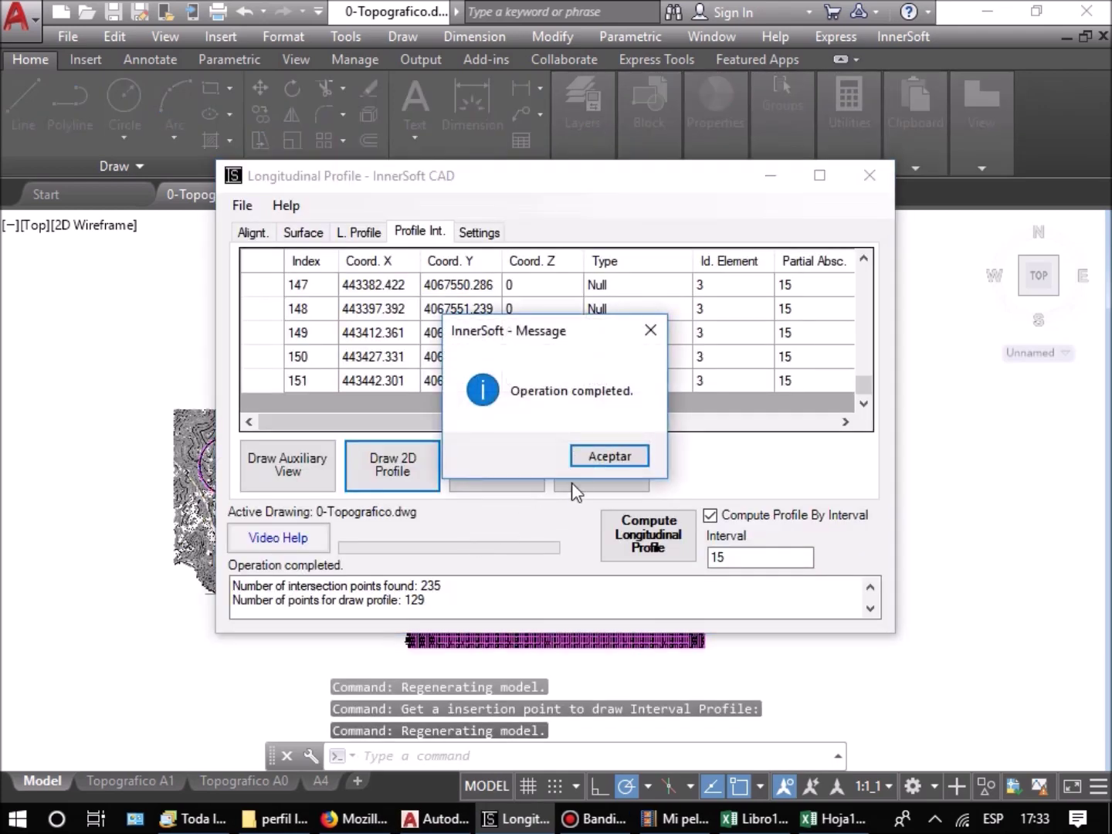
left_click(599, 455)
Step: Pan across the interval profile and zoom out to the whole drawing
left_click(594, 677)
scroll(447, 557, "up", 8)
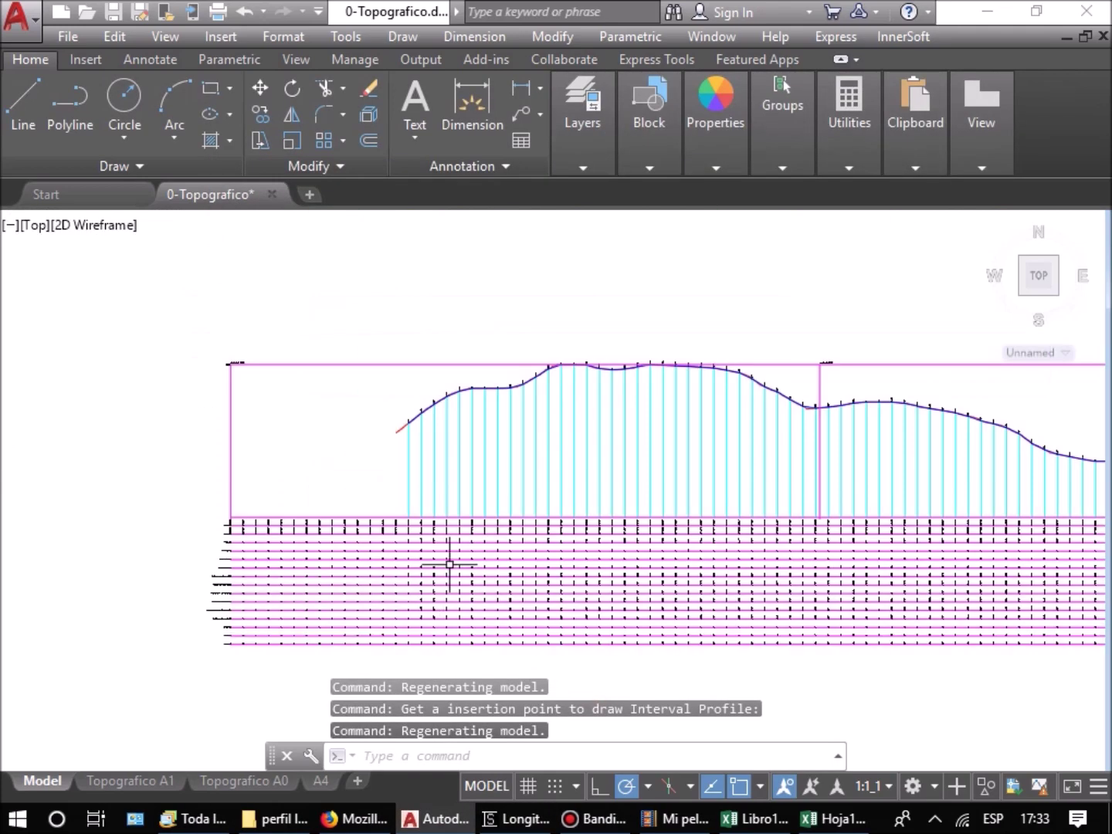
scroll(441, 516, "down", 4)
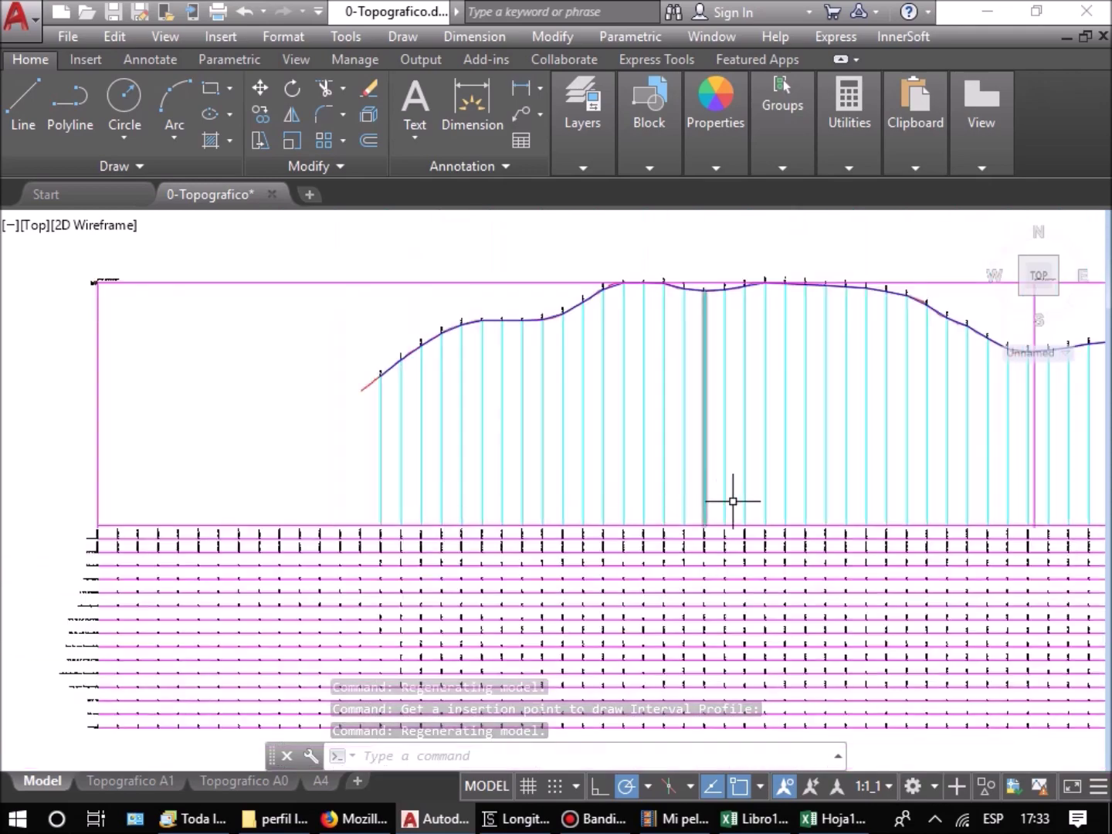
mouse_move(732, 501)
middle_mouse_down()
mouse_move(819, 512)
mouse_move(67, 445)
middle_mouse_up()
scroll(609, 489, "down", 2)
middle_click(500, 491)
middle_click(500, 492)
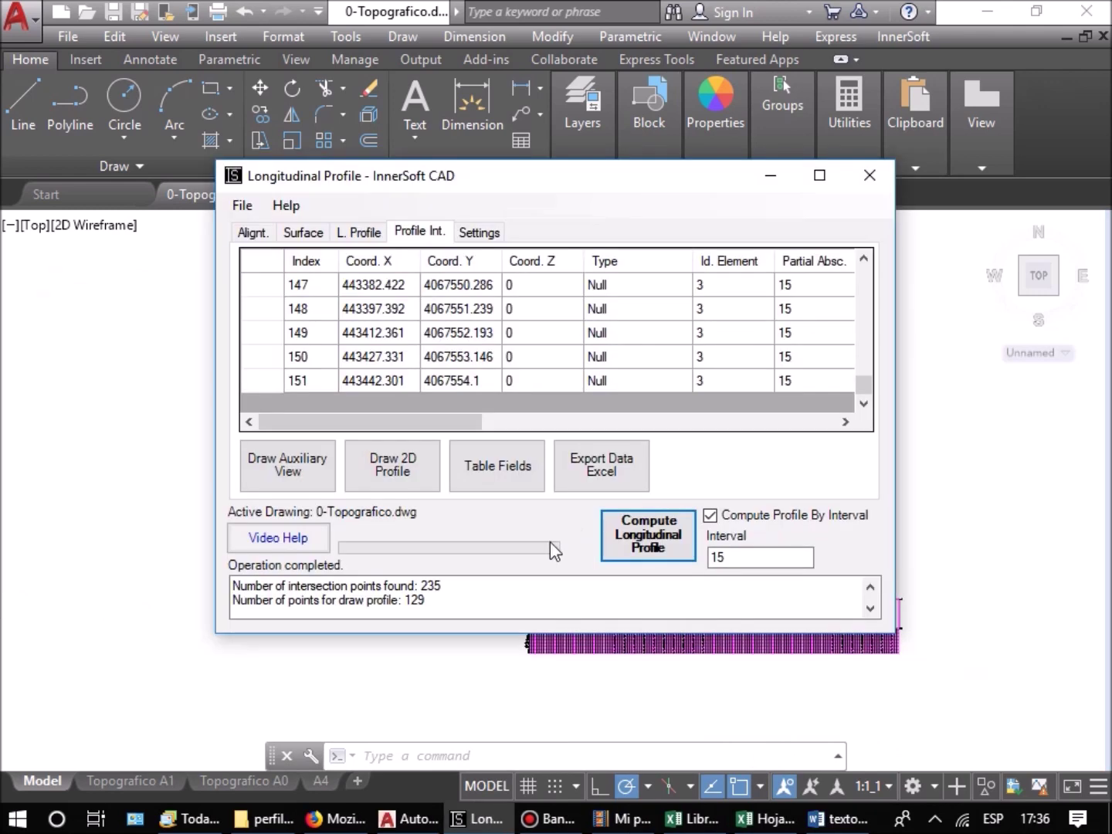
Step: Set X axis scale 1/10 and Y scale Persn. 2, then draw the profile below the map
left_click(477, 239)
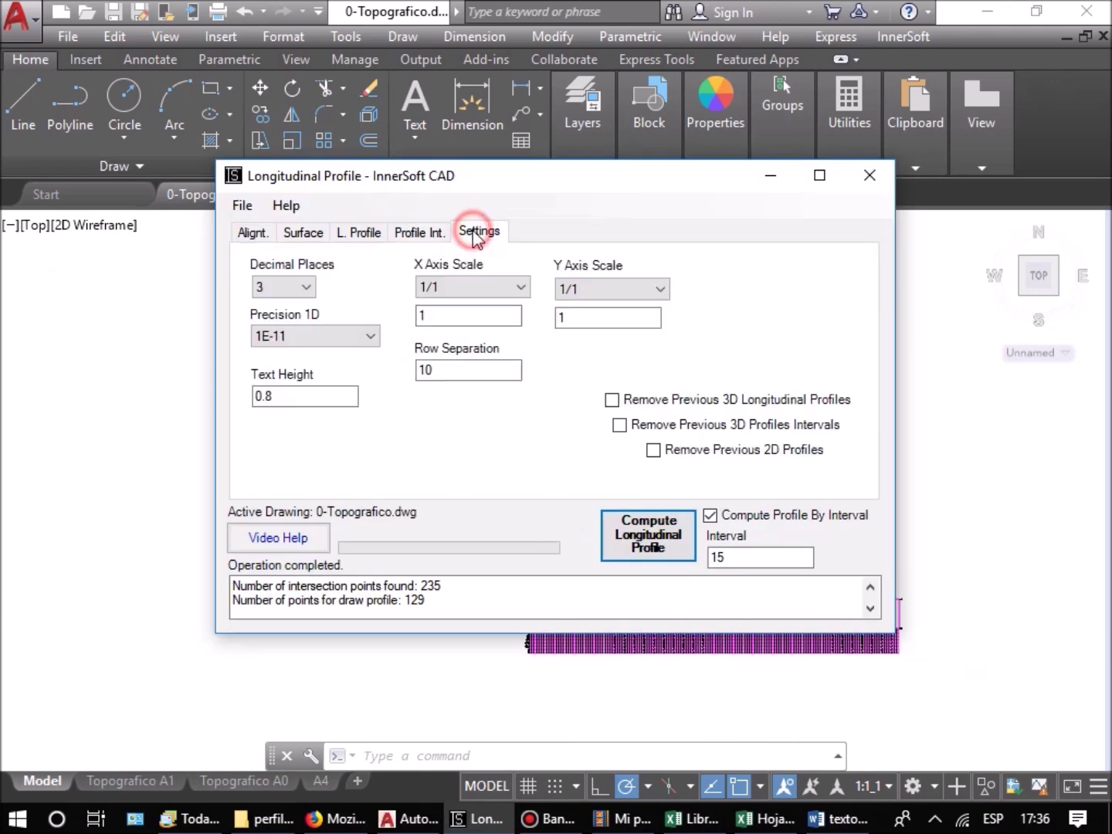
left_click(448, 288)
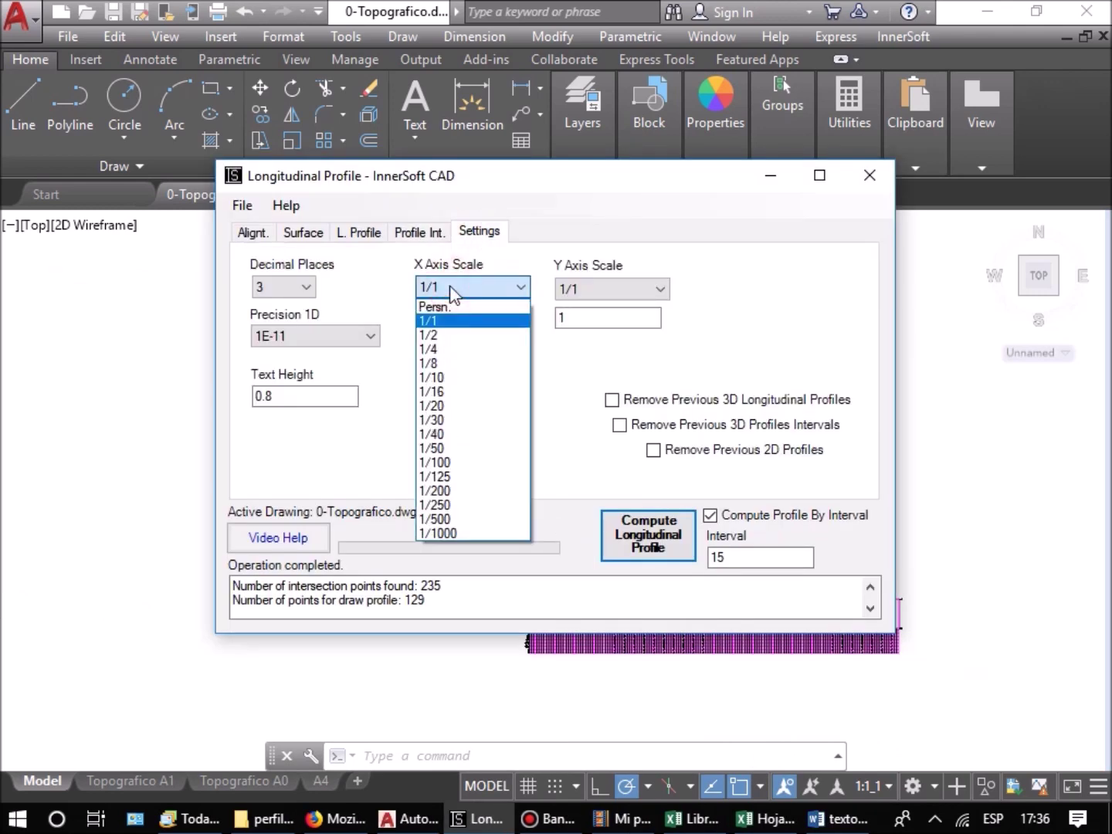
left_click(437, 376)
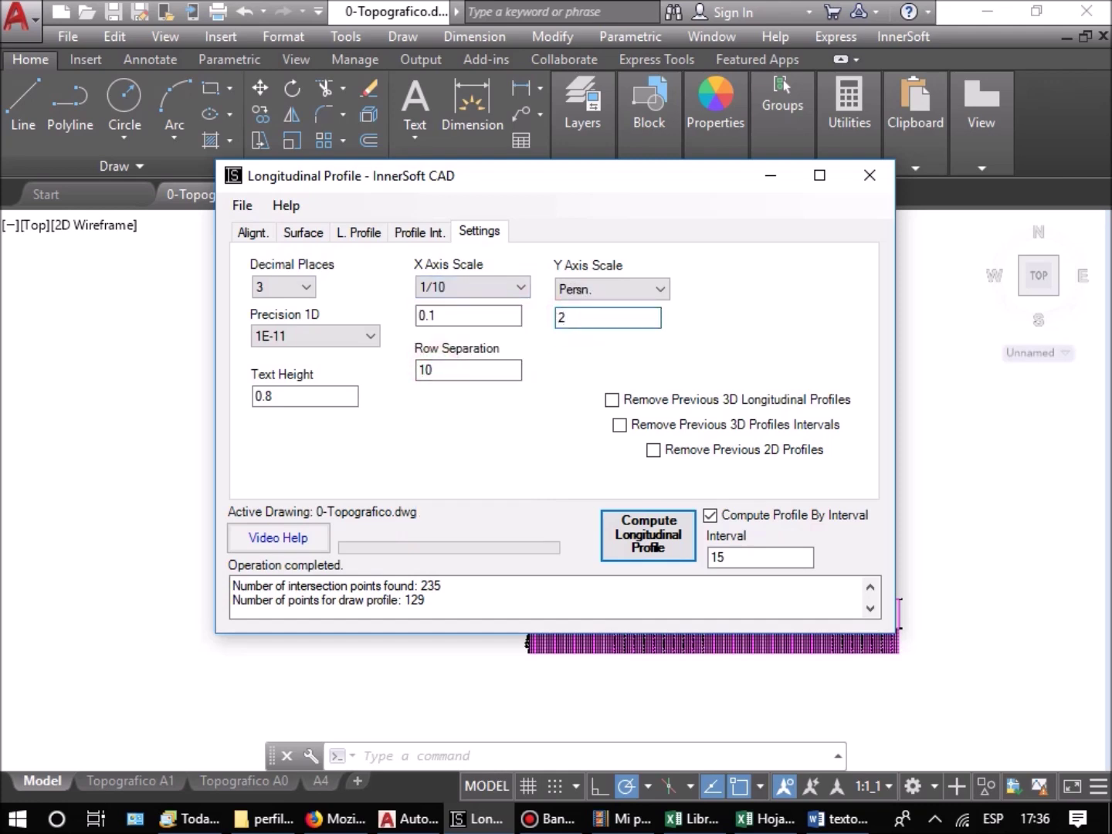
left_click(371, 235)
left_click(407, 472)
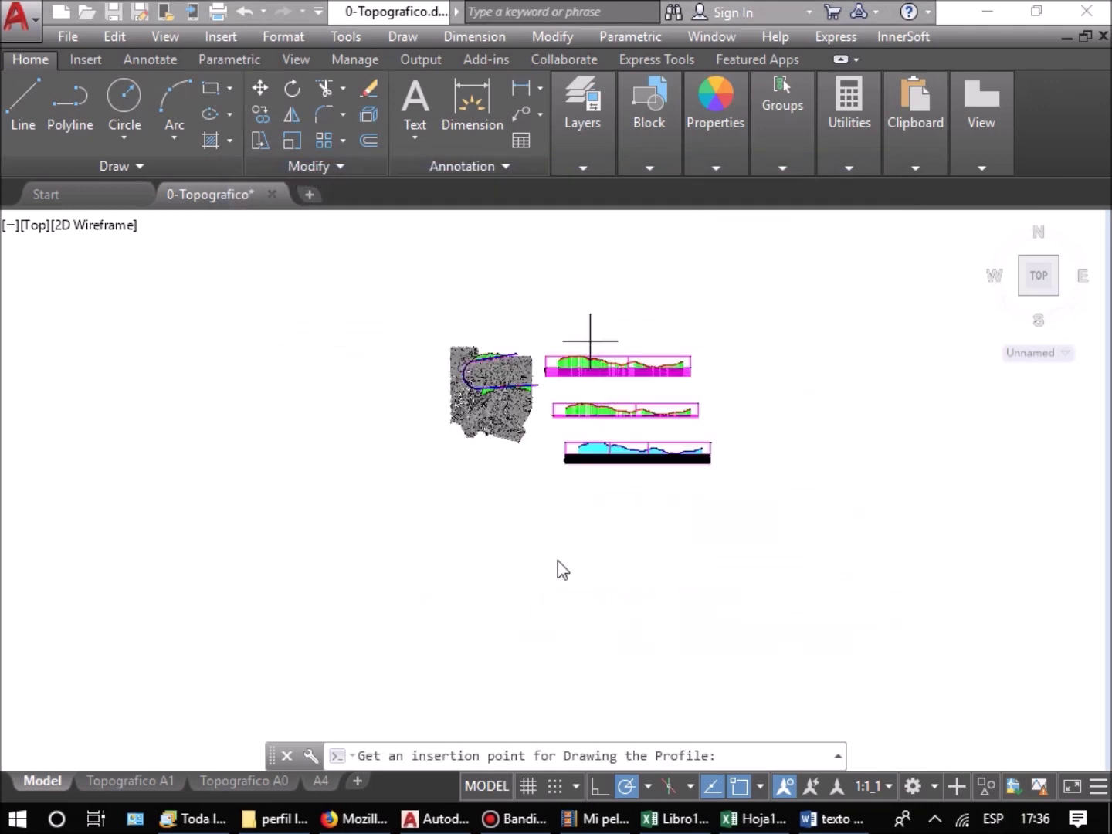
left_click(560, 529)
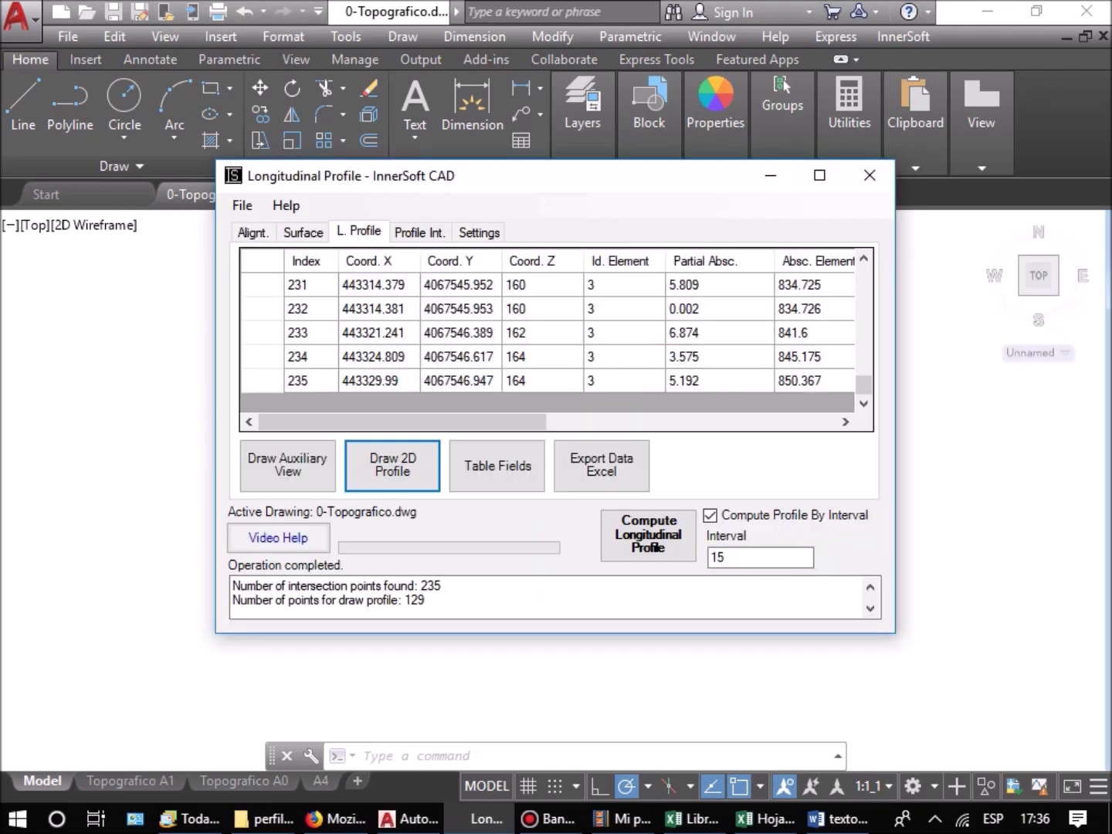
left_click(615, 456)
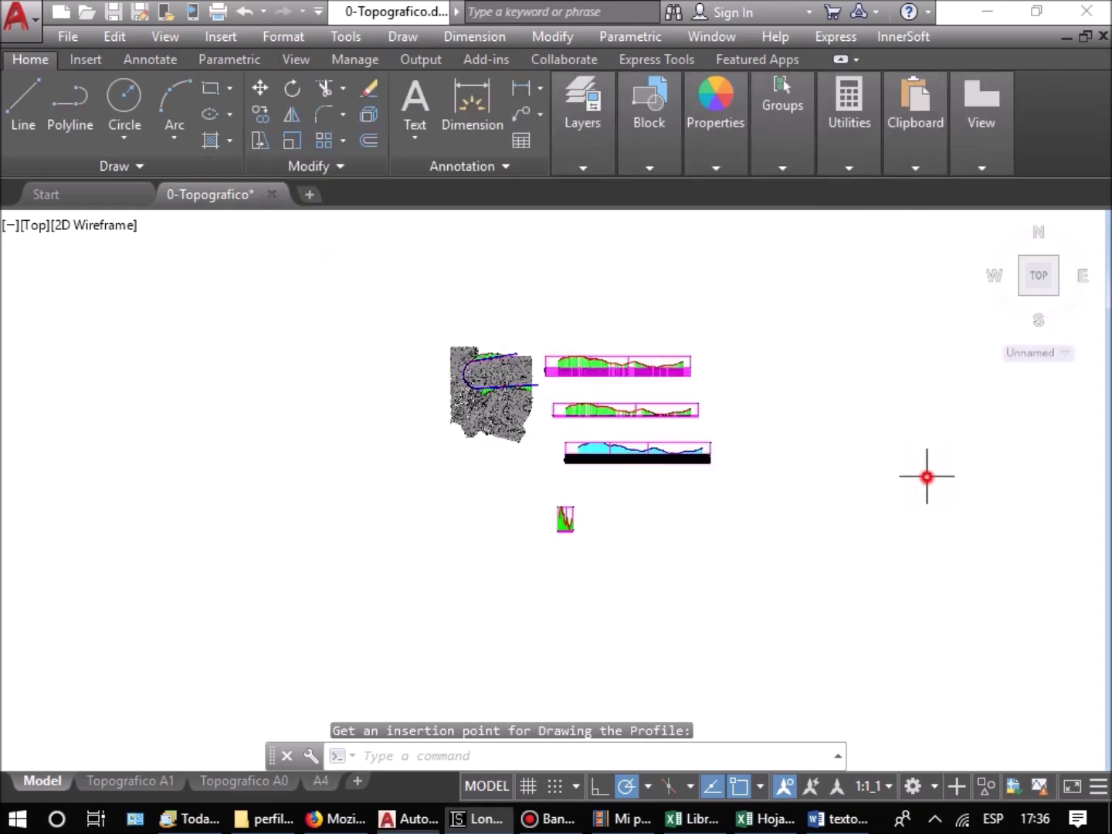
Step: Zoom and pan over the EX 1/10, EY 2 profile, then return to the dialog
scroll(570, 530, "up", 12)
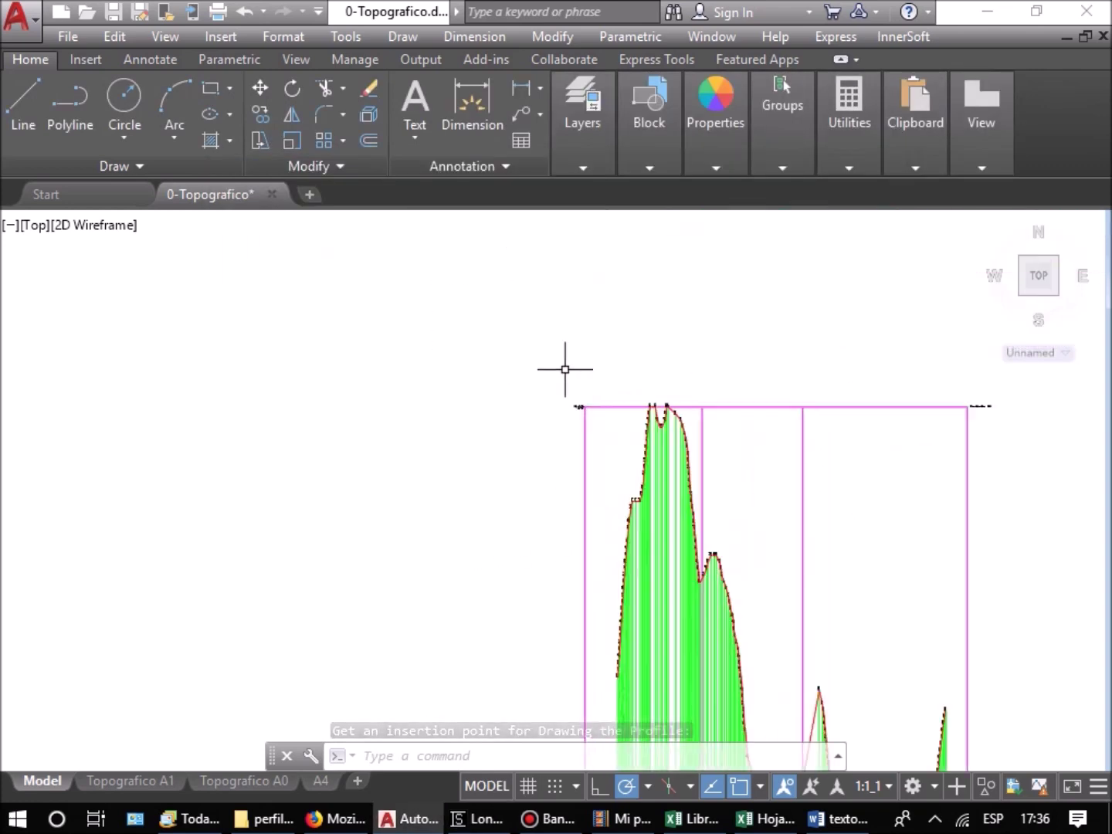
scroll(594, 440, "up", 8)
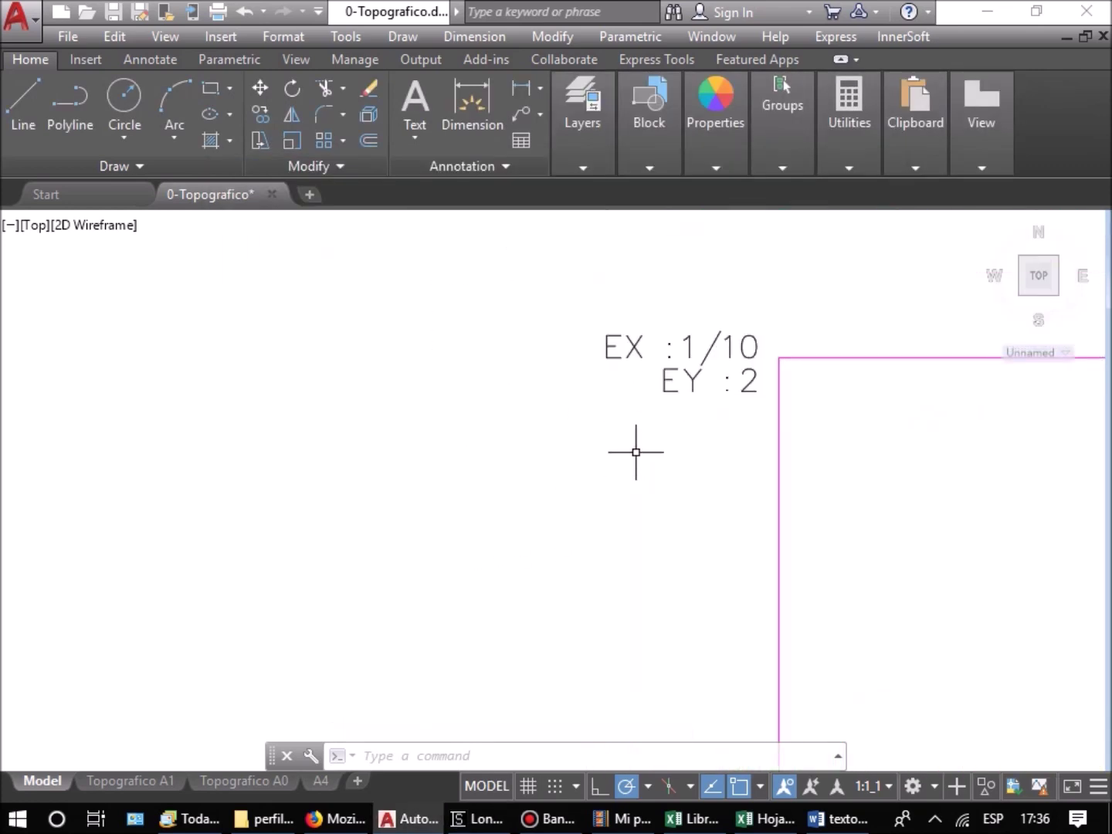
scroll(636, 453, "down", 10)
middle_click_drag(621, 536, 448, 434)
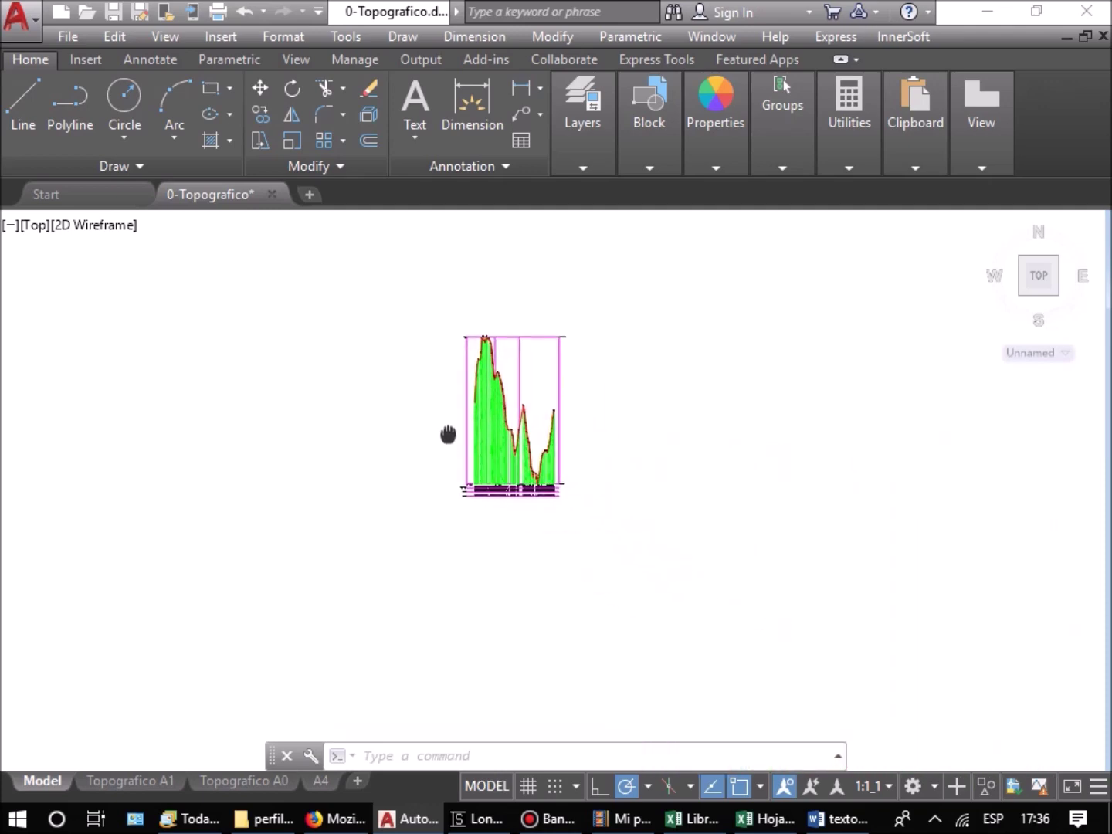
scroll(477, 471, "up", 5)
scroll(481, 552, "up", 4)
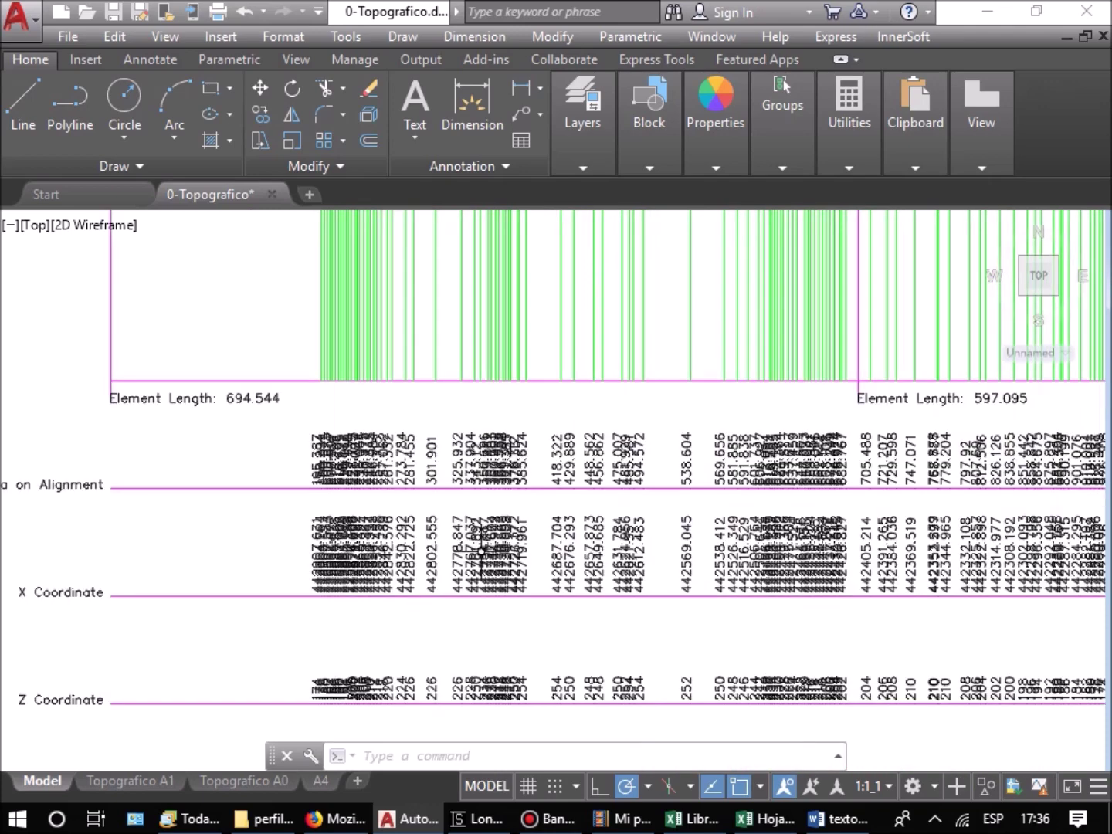
scroll(481, 551, "down", 8)
middle_click_drag(509, 397, 516, 567)
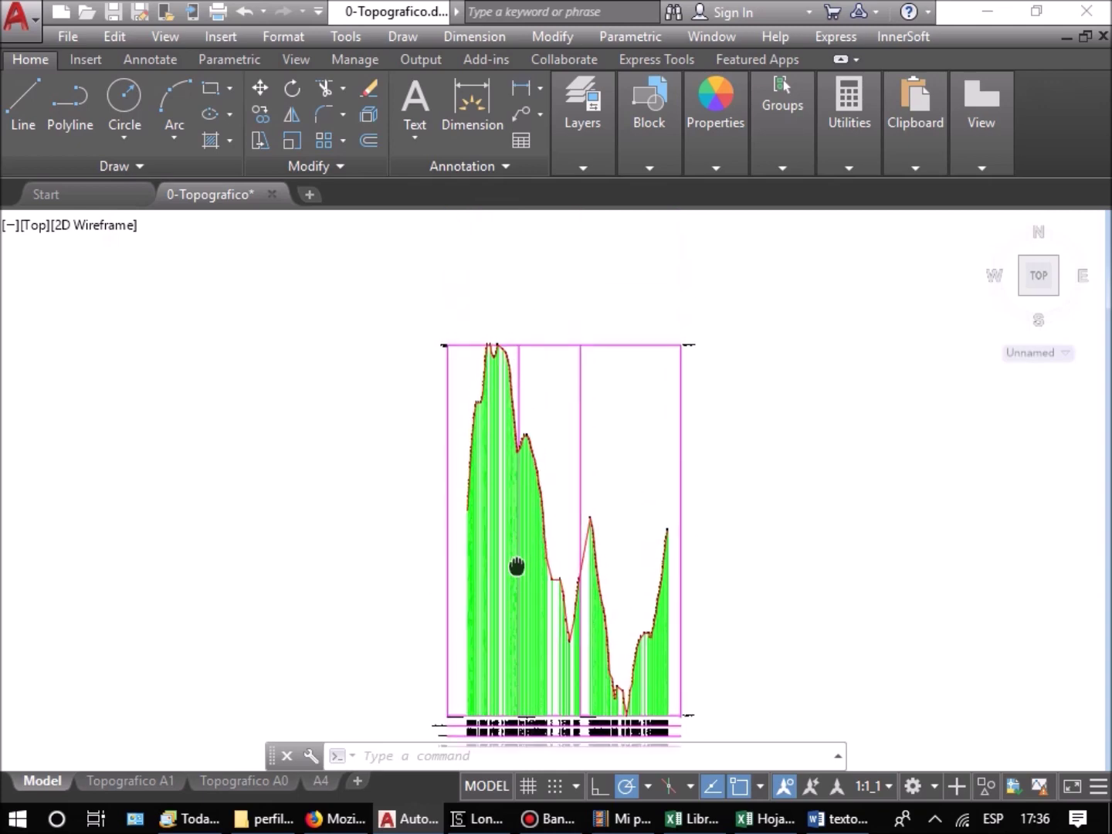
key("alt+Tab")
Step: Save the profile project as InnerSoft-XML-PerfilLongitudinal.xml
left_click(233, 204)
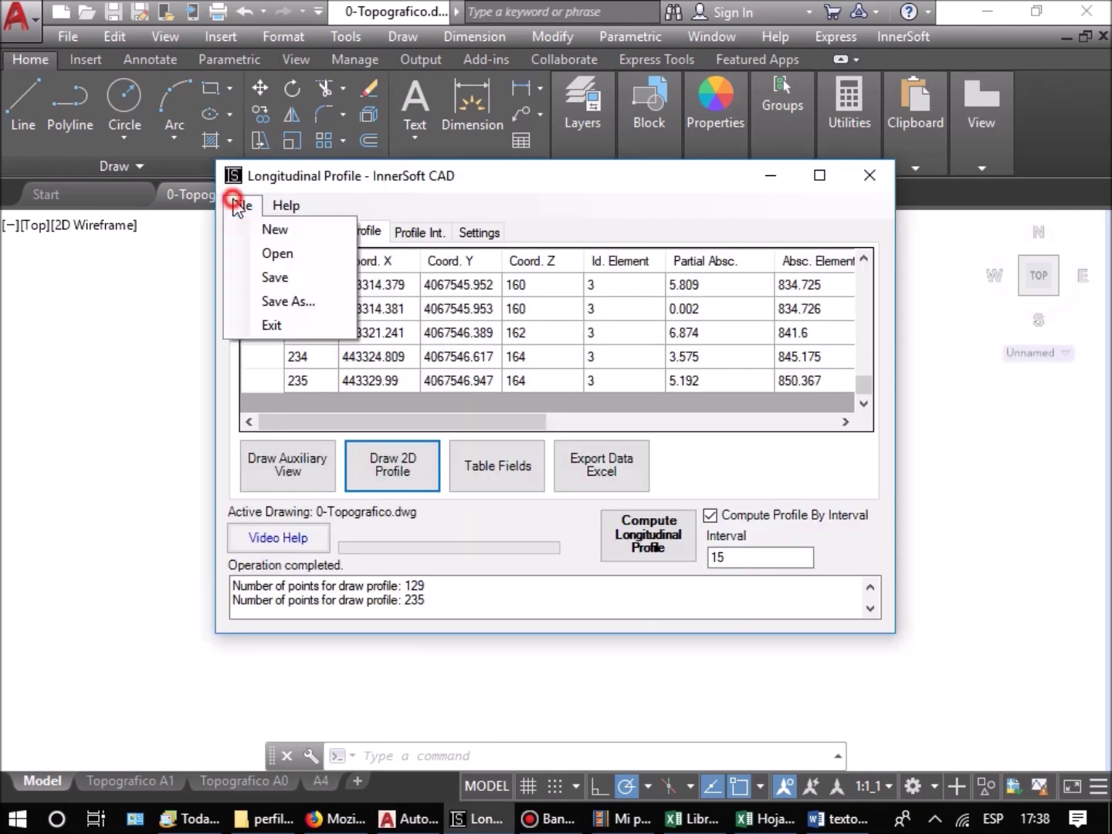
left_click(256, 275)
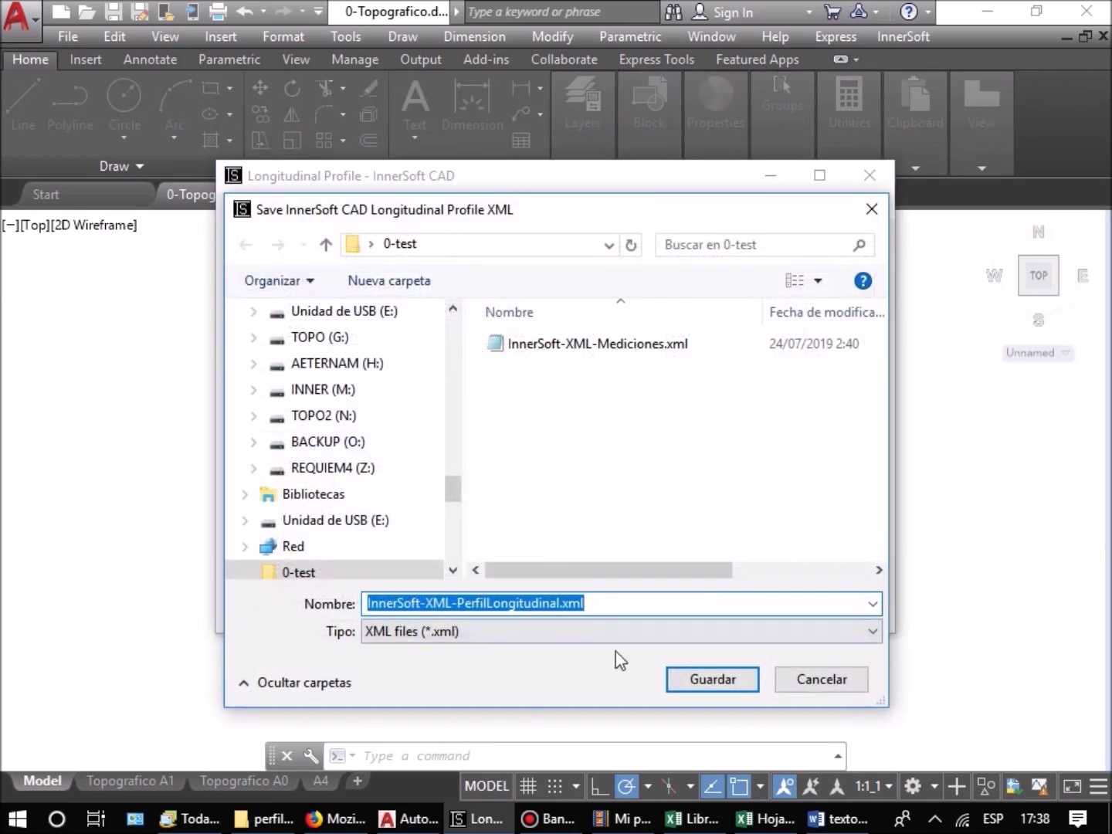
left_click(695, 679)
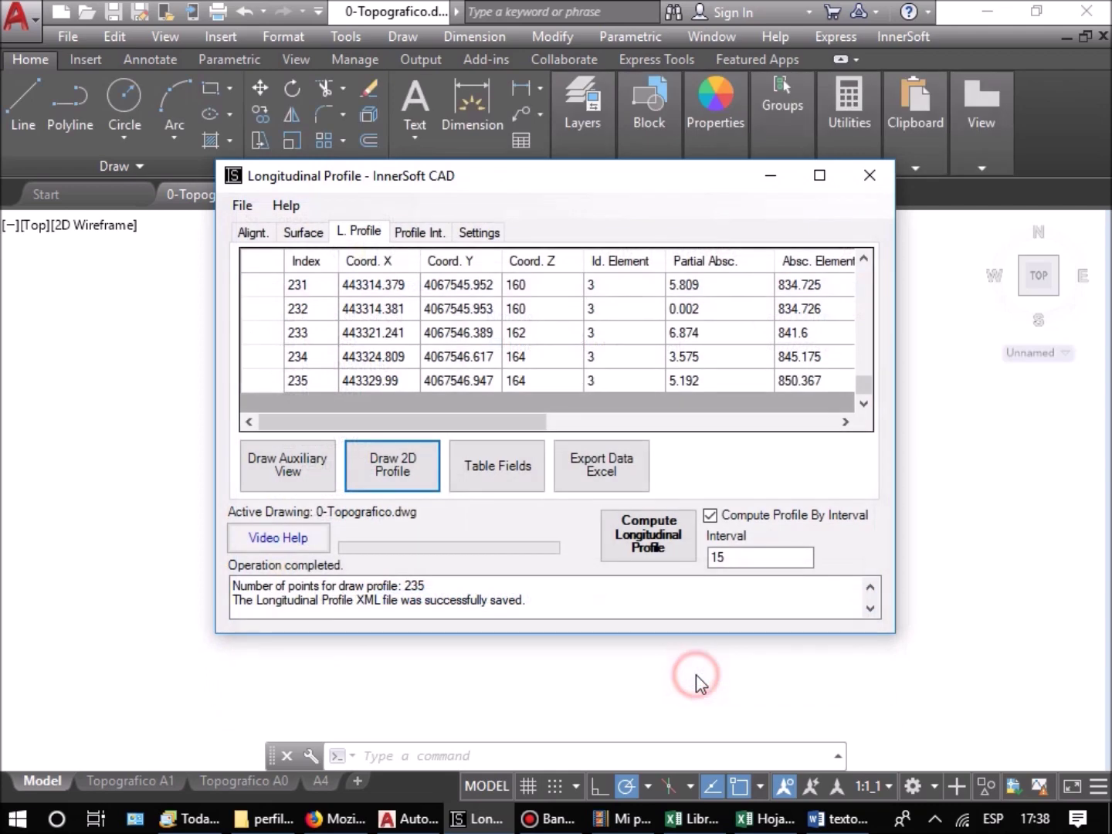
Step: Start a new empty profile project, then reopen InnerSoft-XML-PerfilLongitudinal.xml
left_click(241, 204)
left_click(256, 230)
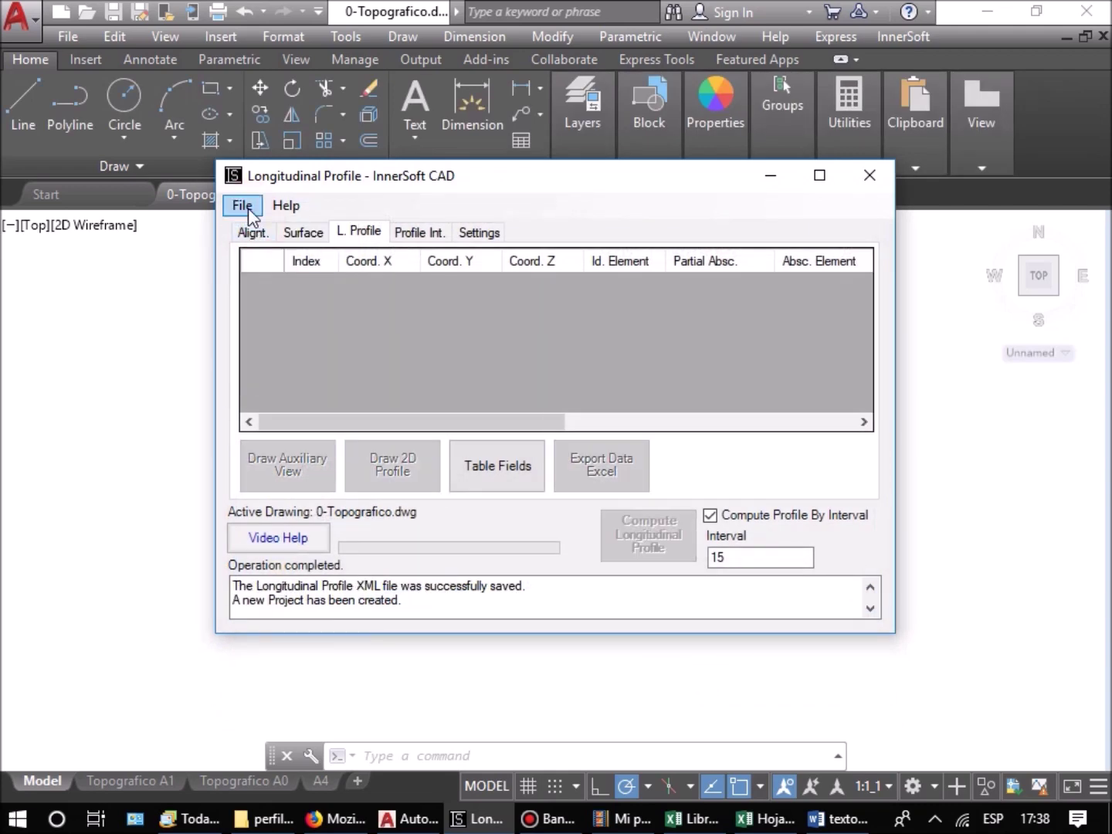
left_click(242, 205)
left_click(262, 252)
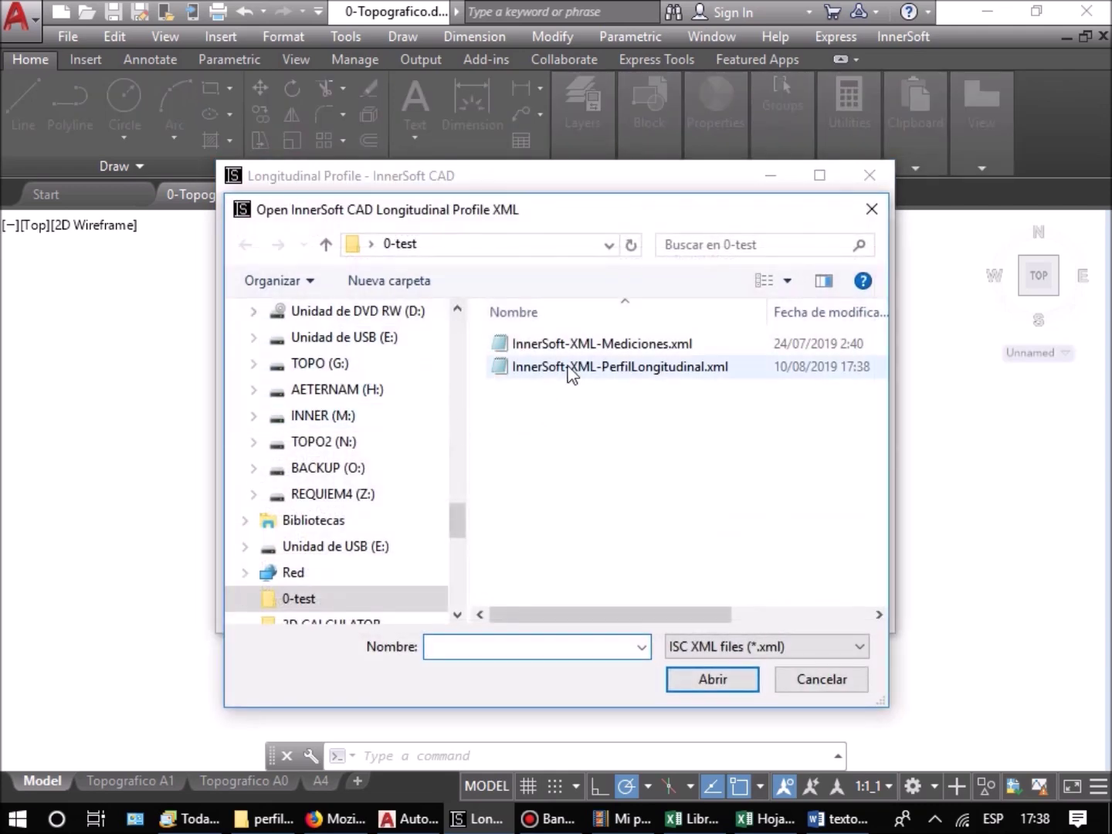
double_click(569, 366)
Step: Verify the reloaded surface objects and alignment vertices
left_click(306, 232)
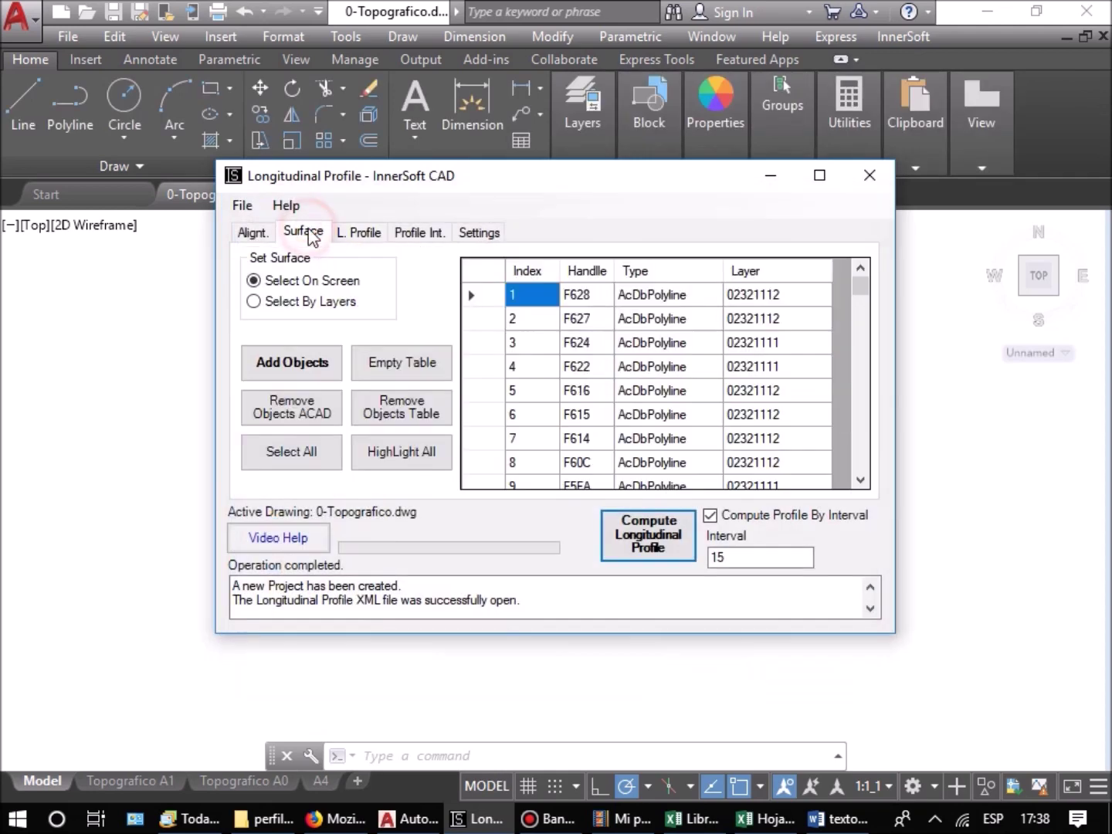
left_click(255, 230)
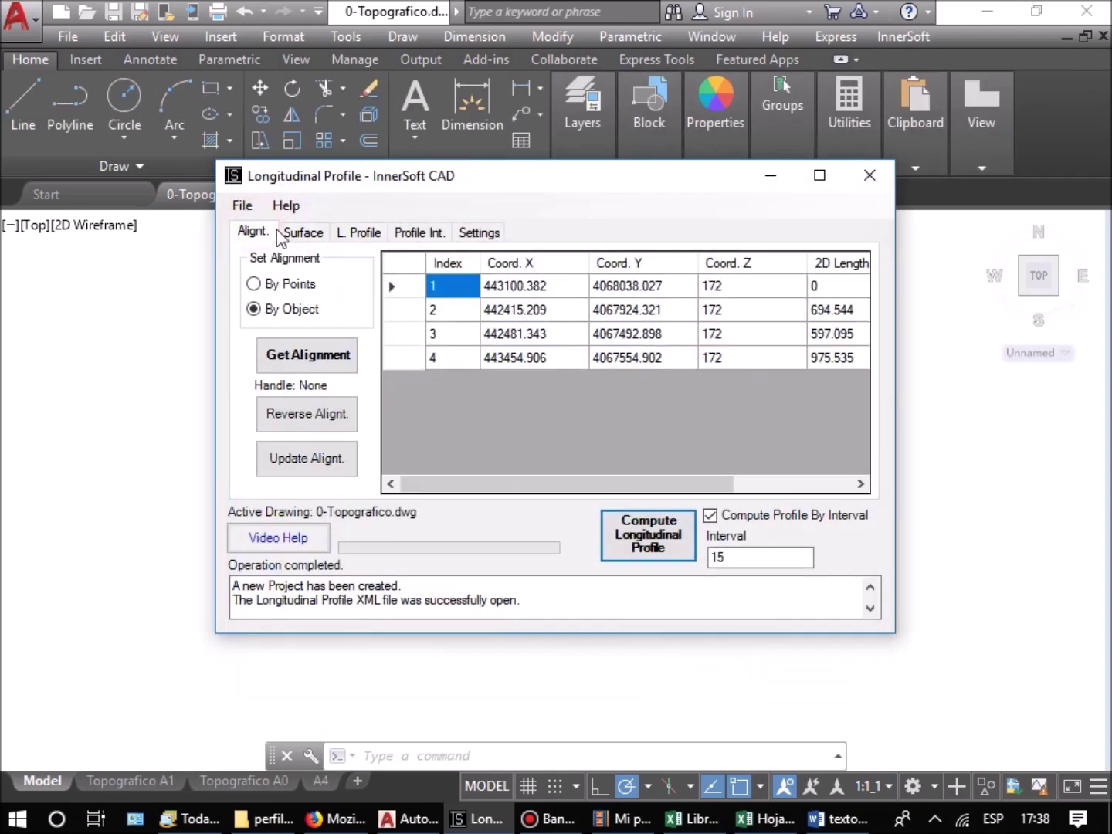
left_click(301, 232)
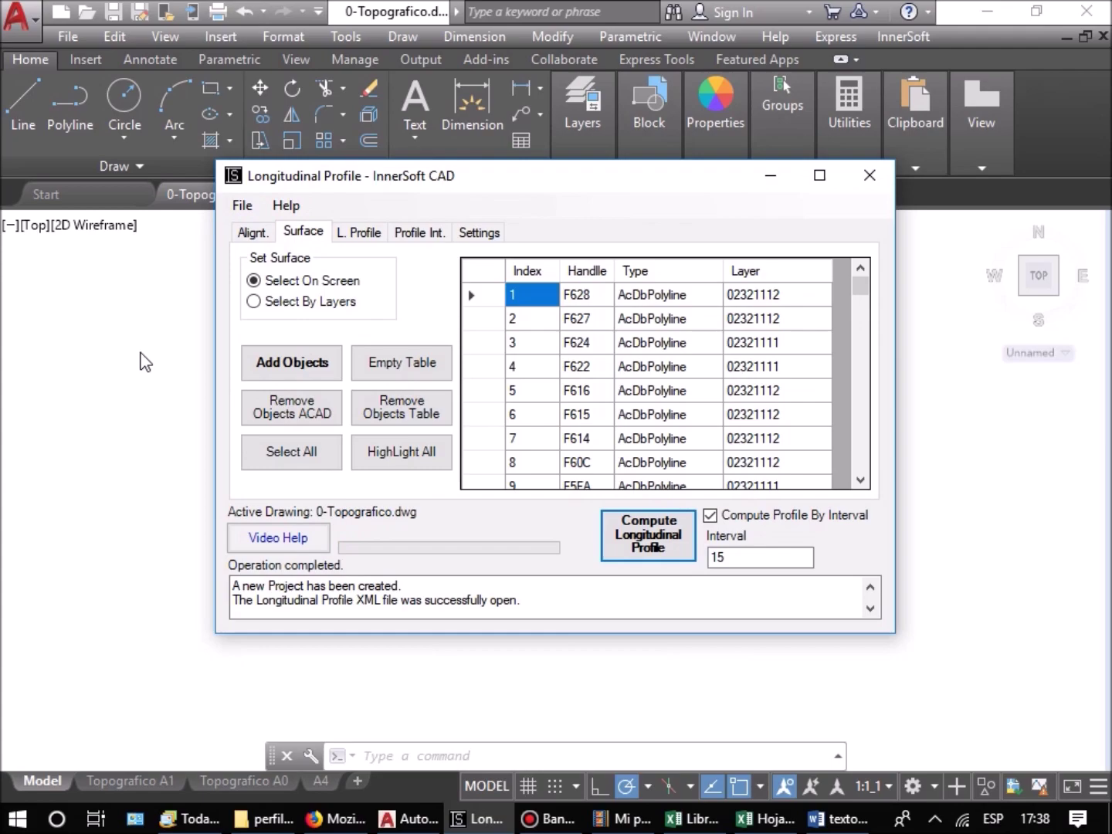